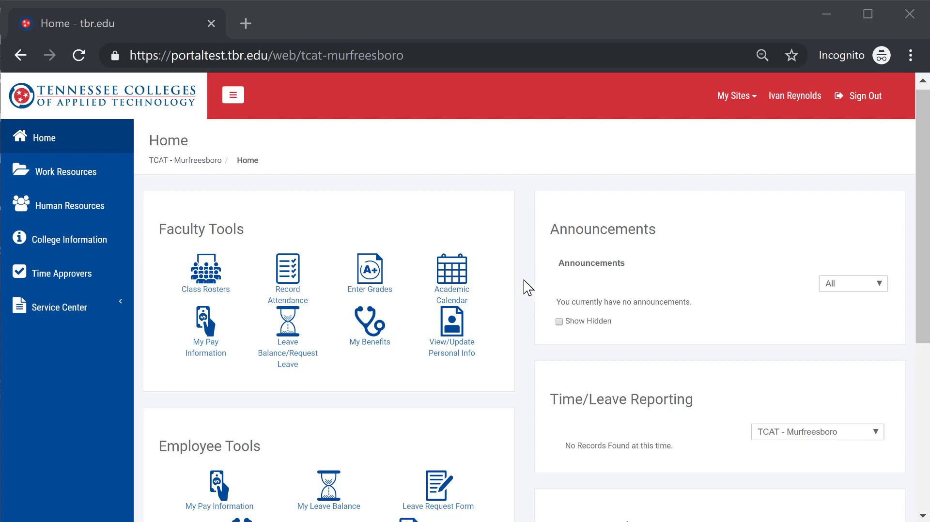
Open Record Attendance from the Faculty Tools and display the students of the Fall 2018 Welding Technology program
scroll(526, 291, "down", 5)
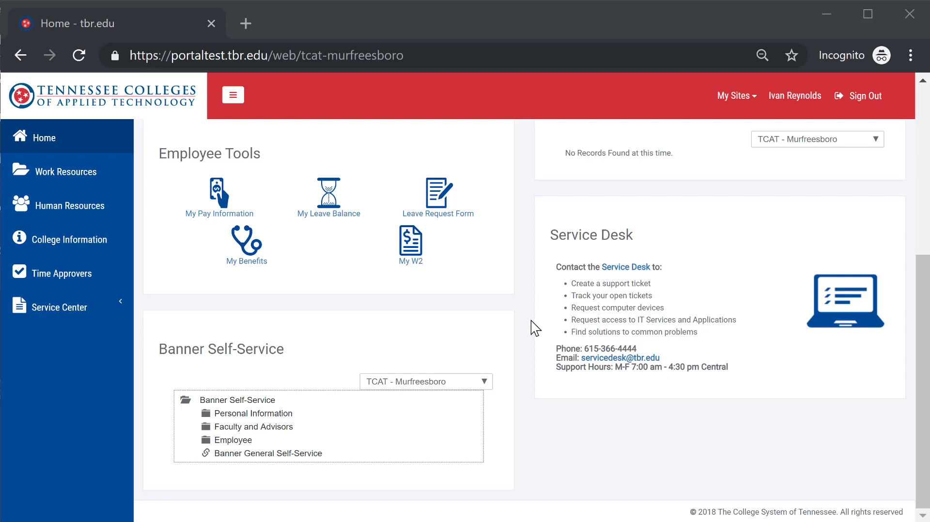
scroll(535, 328, "up", 6)
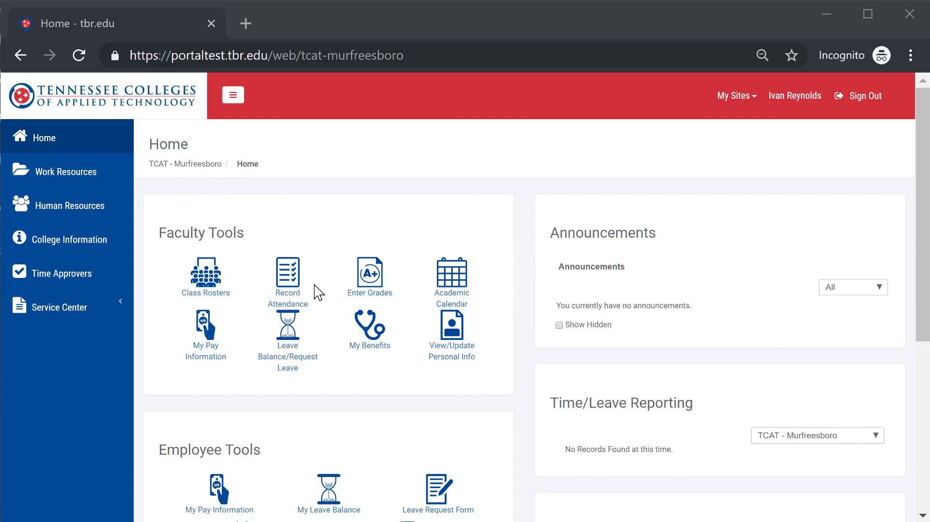
left_click(286, 288)
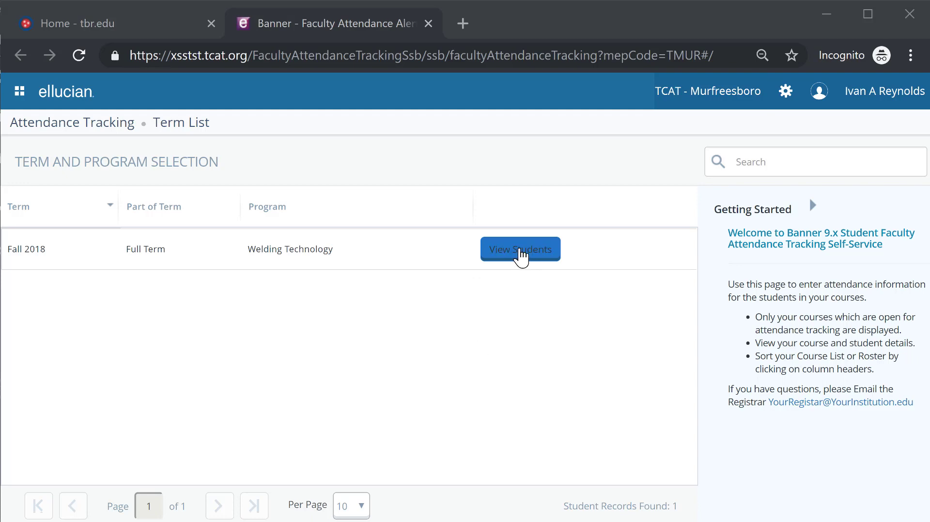
left_click(520, 255)
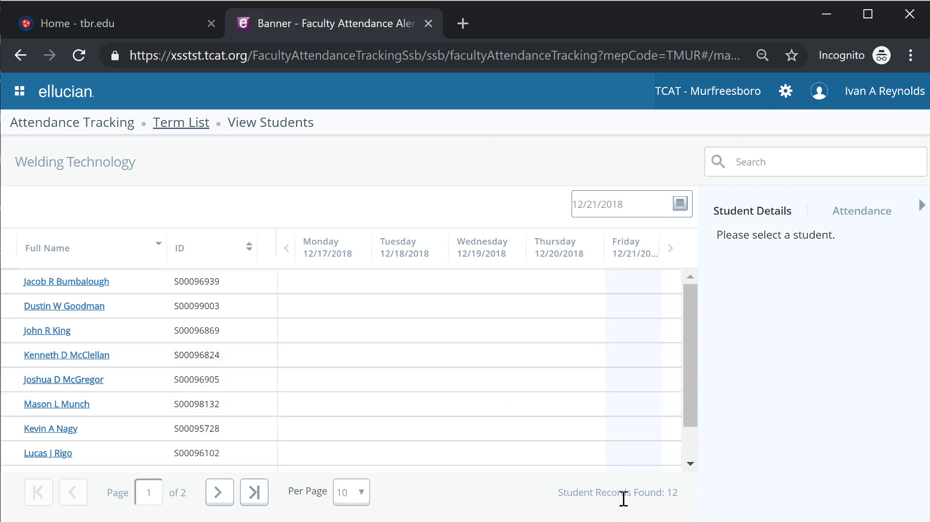
Look over the Welding Technology roster and expand the first student's list of courses
scroll(533, 348, "down", 1)
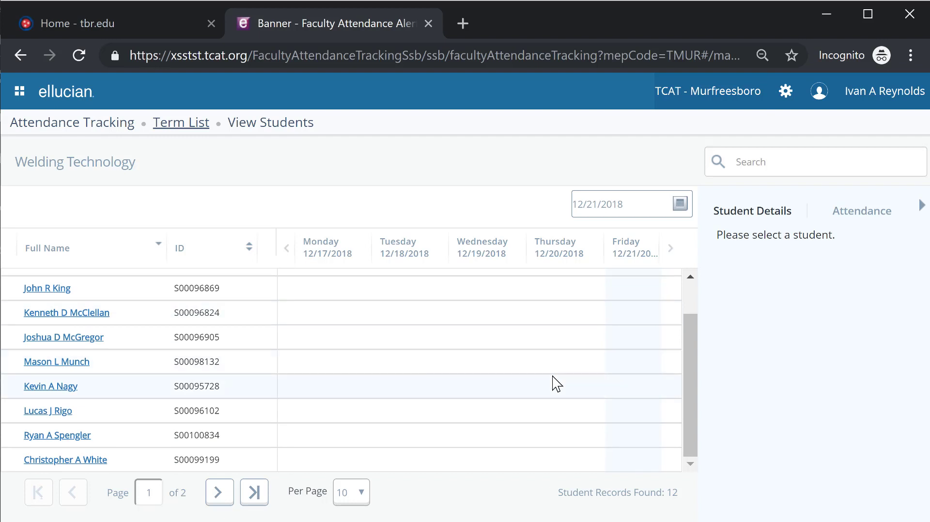
scroll(557, 384, "up", 1)
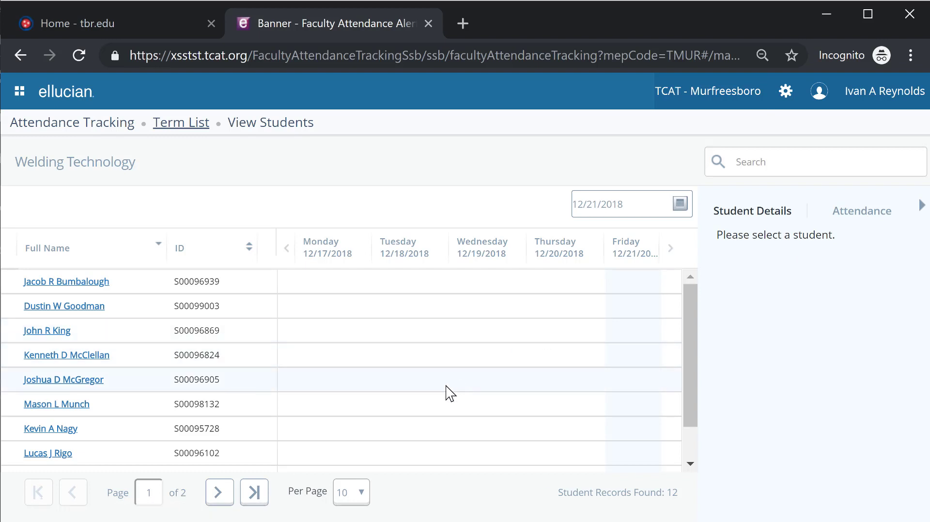
left_click(137, 281)
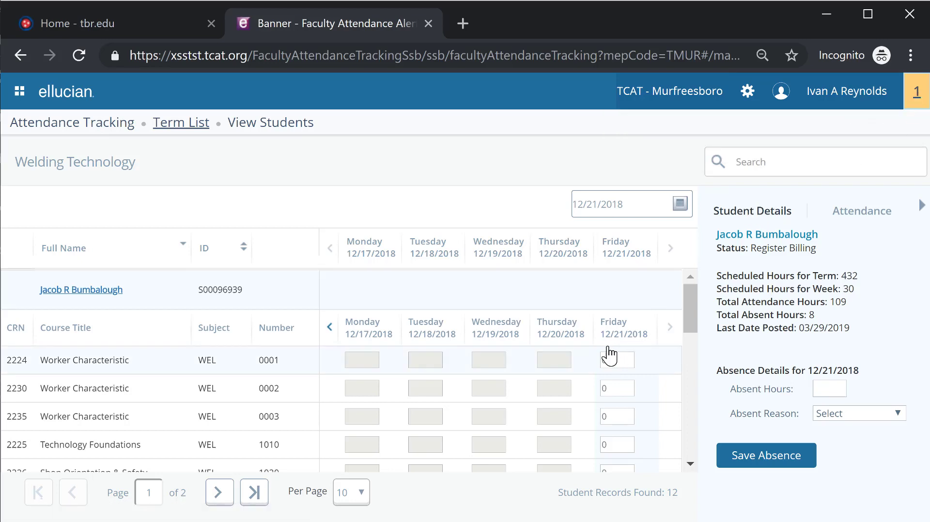
Set the attendance date to 09/04/2018
left_click(680, 204)
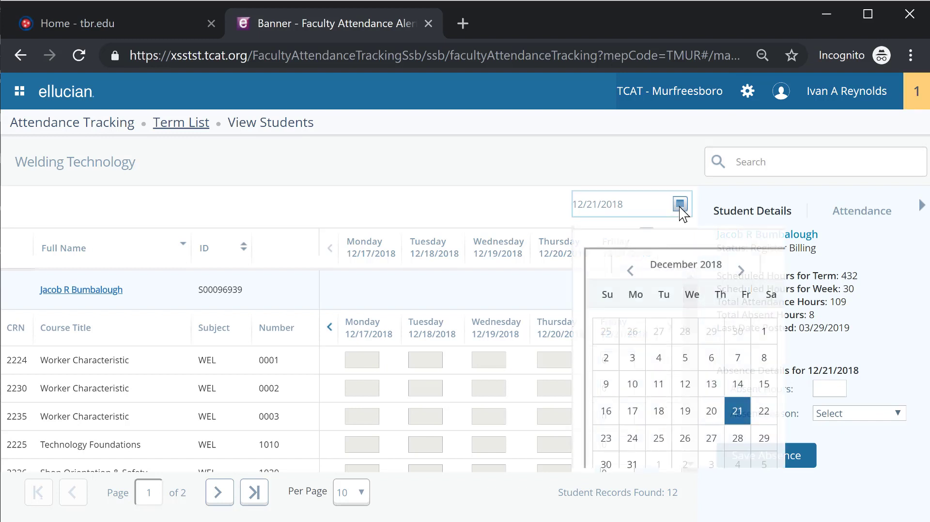
left_click(633, 268)
left_click(633, 268)
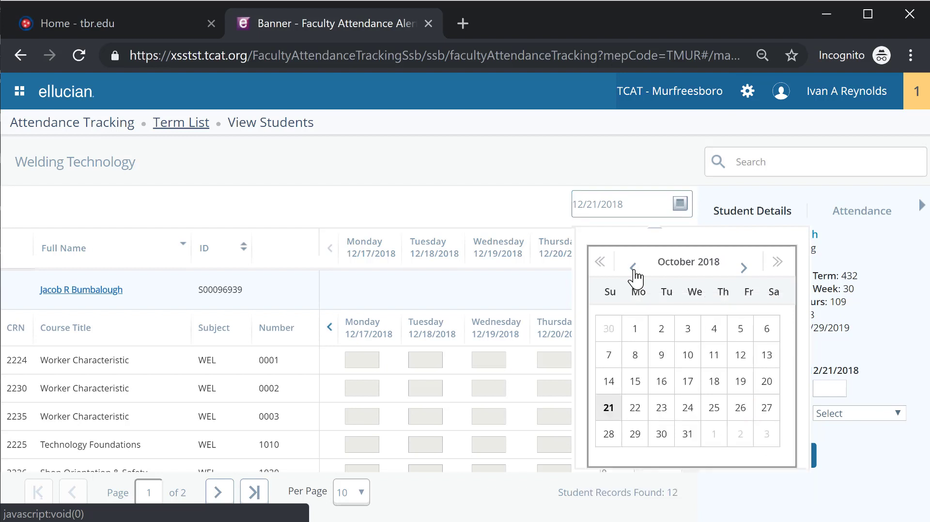
left_click(633, 268)
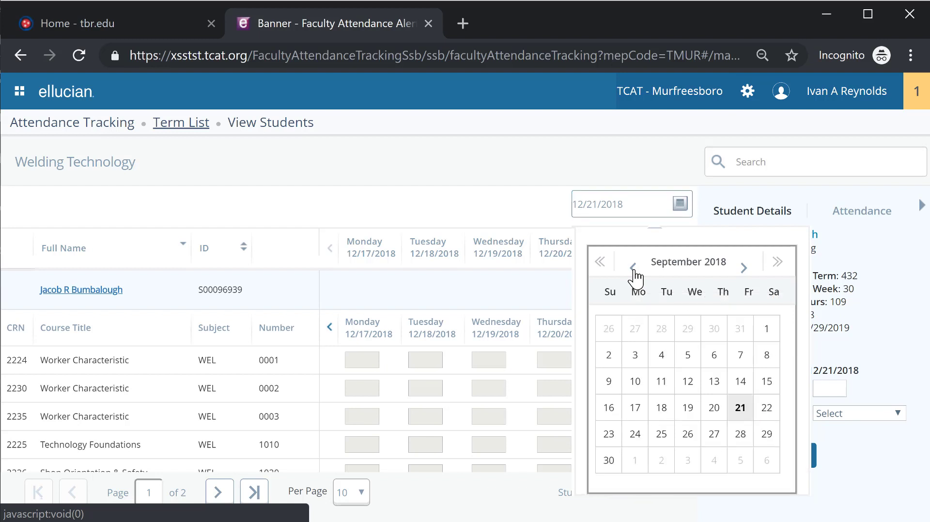
left_click(634, 357)
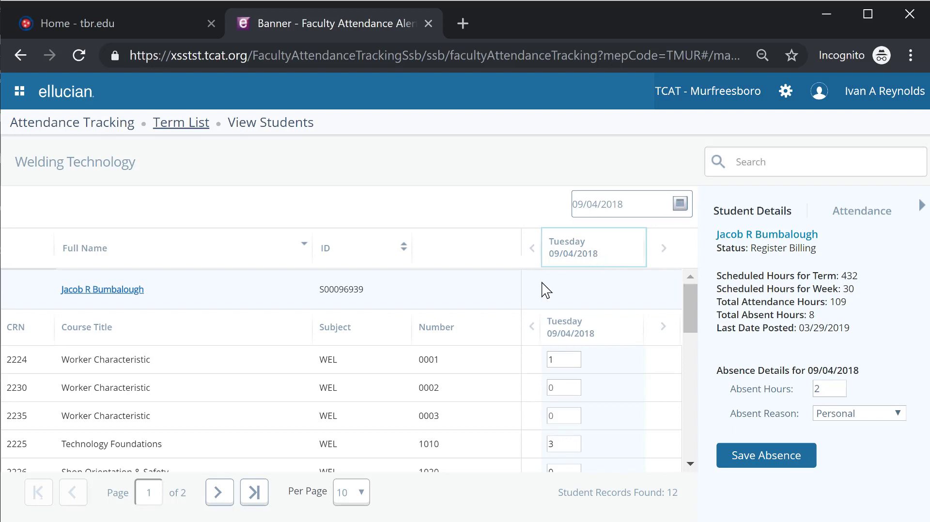
Set the attendance date to 09/14/2018 and review the first student's posted hours per course and the daily totals
left_click(678, 205)
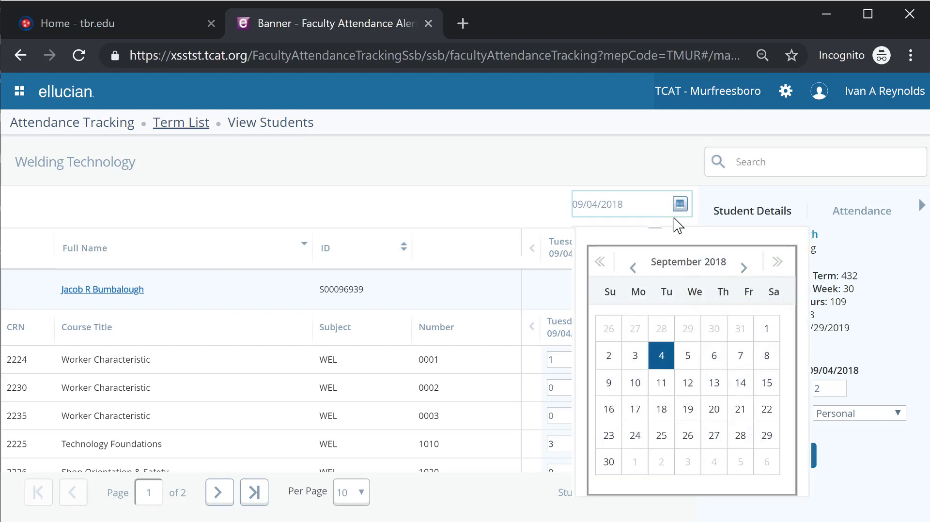
left_click(740, 384)
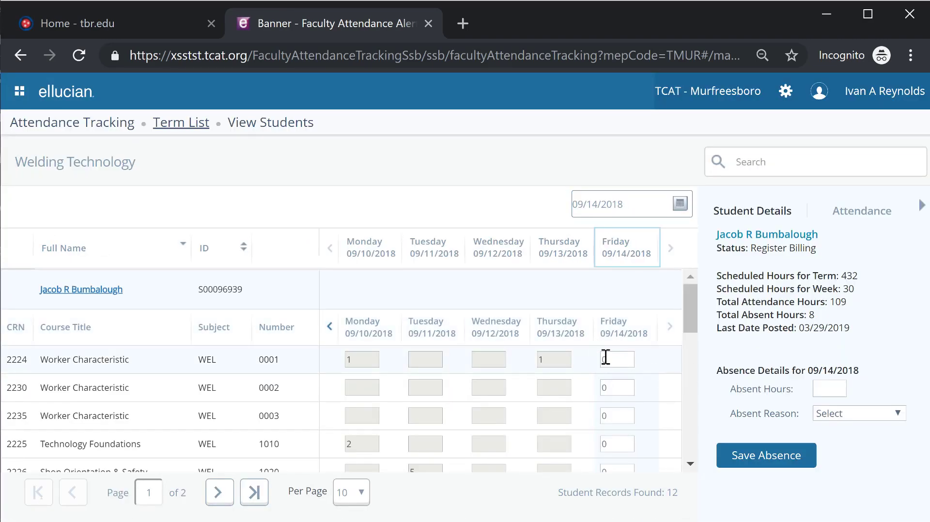
scroll(632, 360, "down", 1)
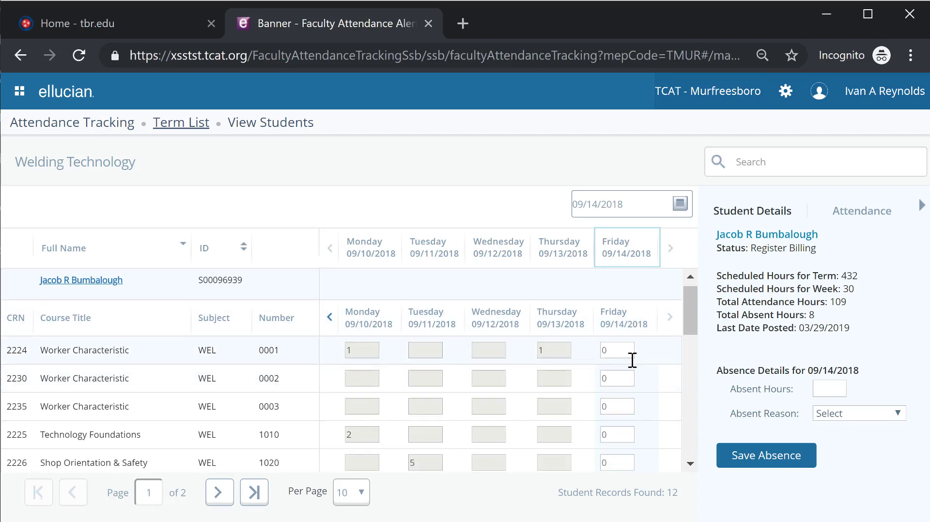
scroll(632, 359, "down", 3)
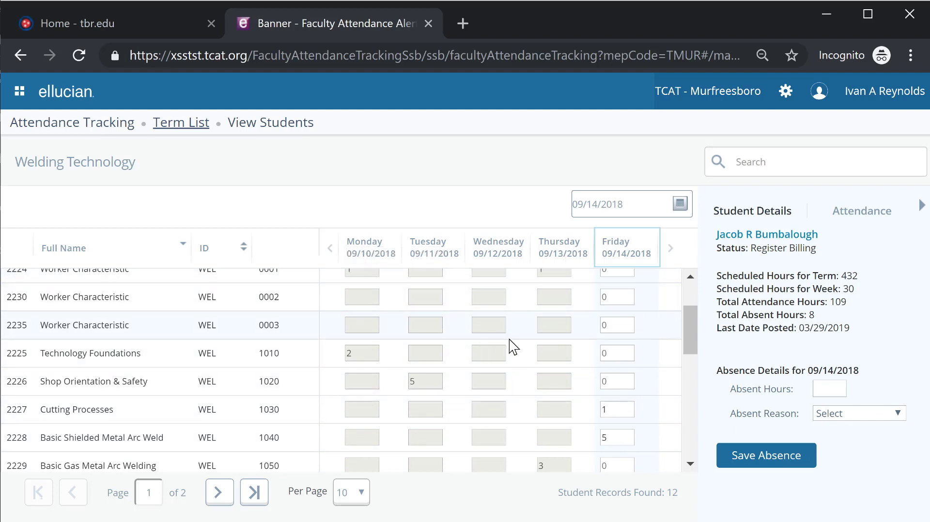
scroll(591, 354, "down", 4)
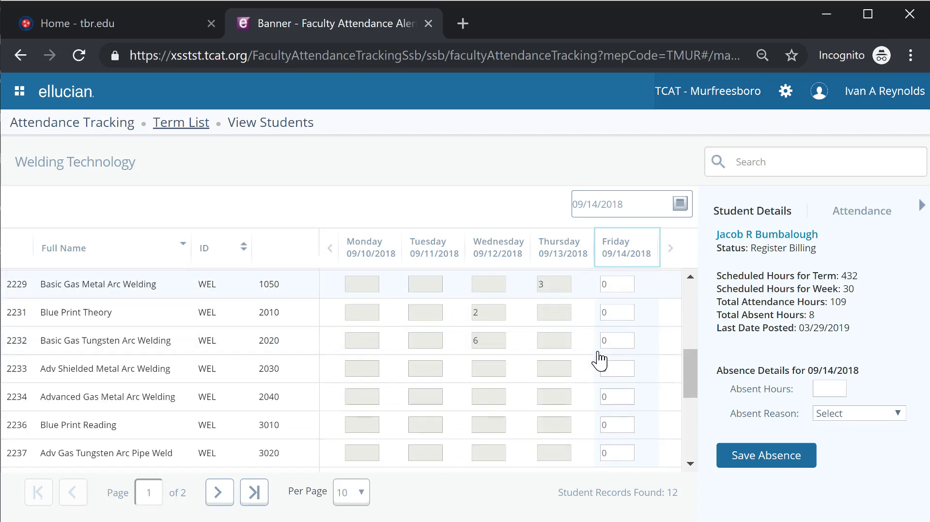
scroll(564, 377, "up", 2)
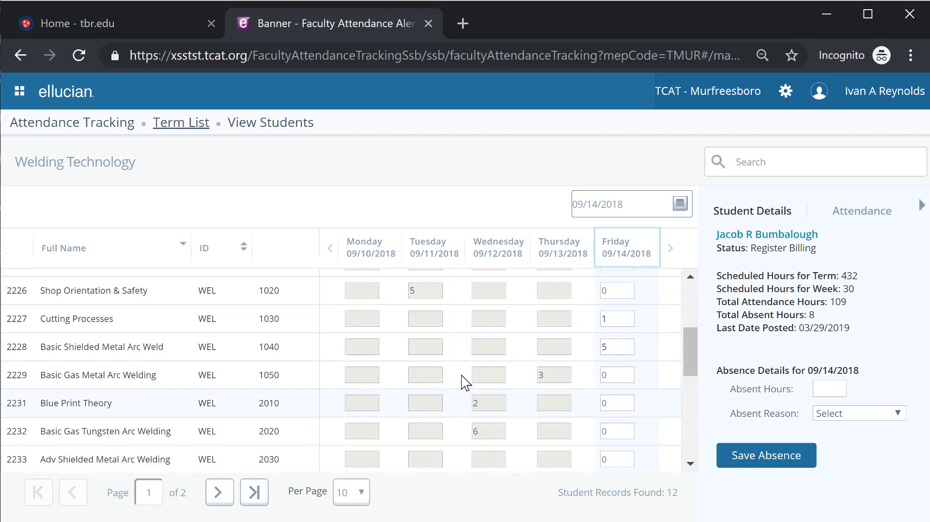
scroll(543, 384, "down", 4)
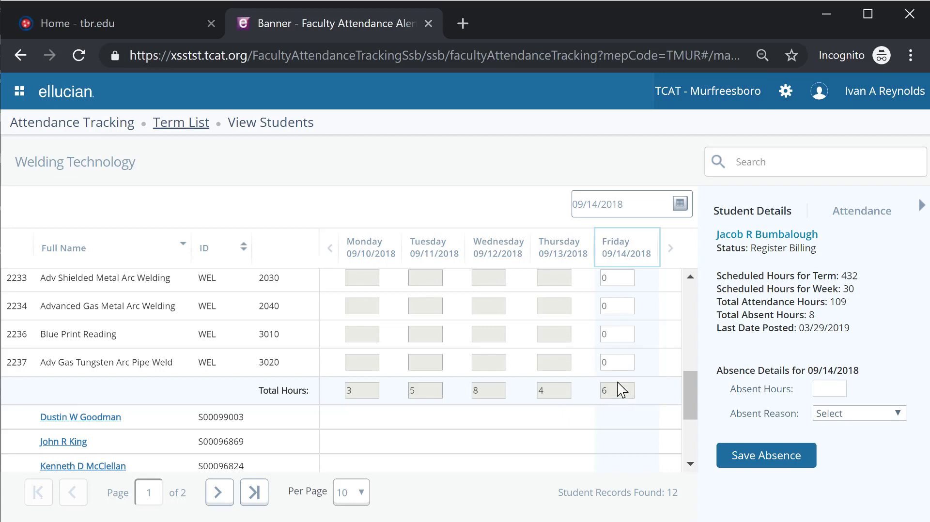
scroll(618, 353, "up", 8)
scroll(626, 353, "down", 4)
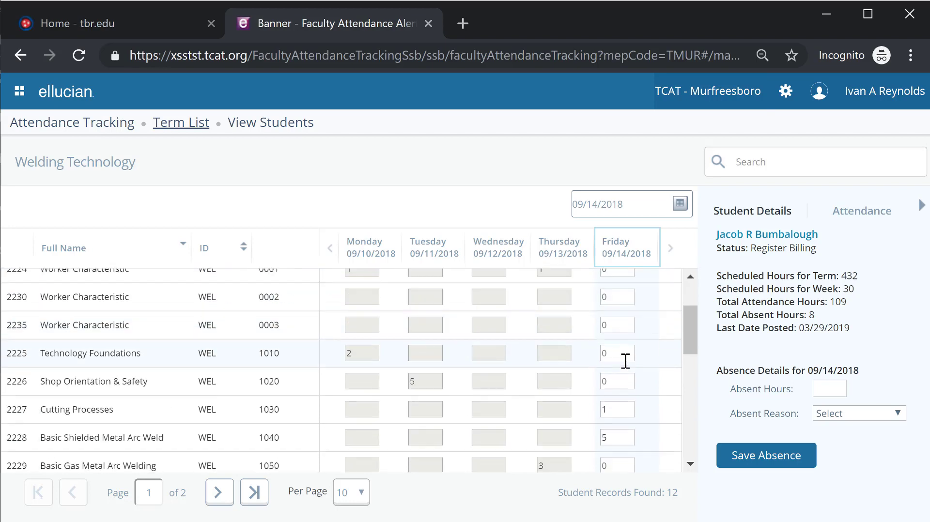
Clear the first student's Friday 09/14/2018 hours for Cutting Processes, set Basic Shielded Metal Arc Weld to 6 hours, and check the daily total
left_click(612, 320)
key("BackSpace")
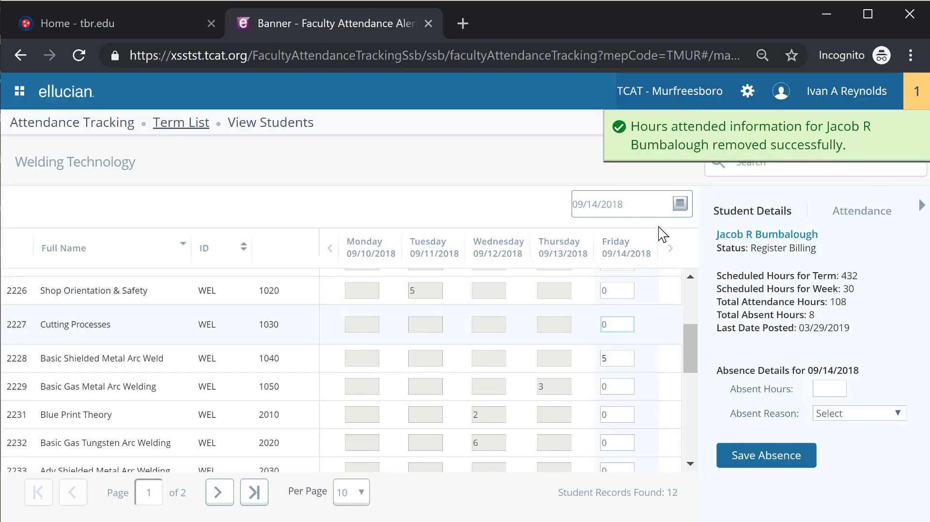
left_click(616, 364)
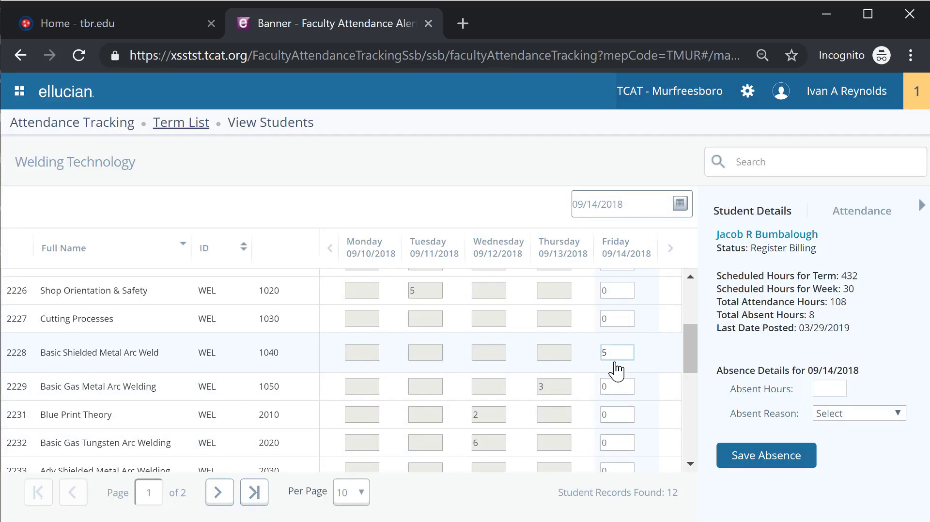
key("Return")
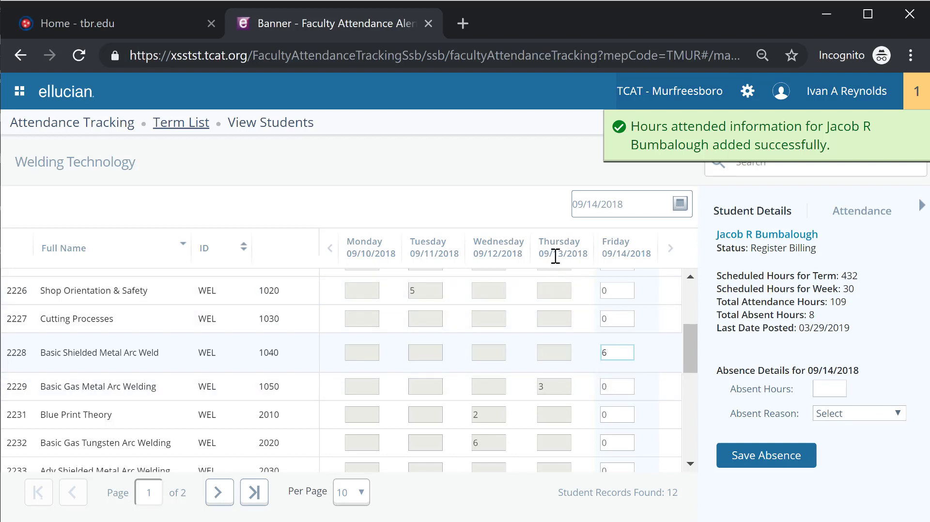
scroll(586, 358, "down", 4)
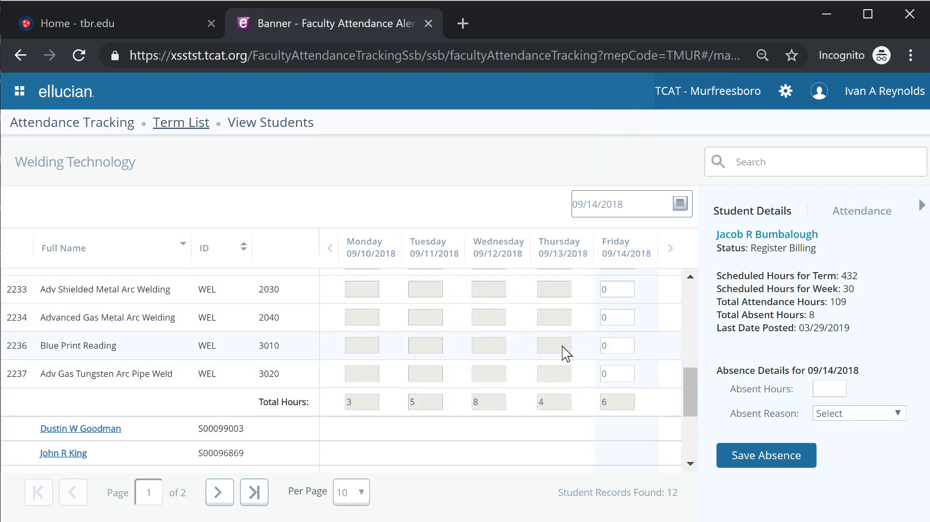
scroll(559, 352, "up", 4)
Switch to Thursday 09/13/2018 and save the first student's absent hours as 1, keeping the Weather reason
scroll(557, 351, "up", 3)
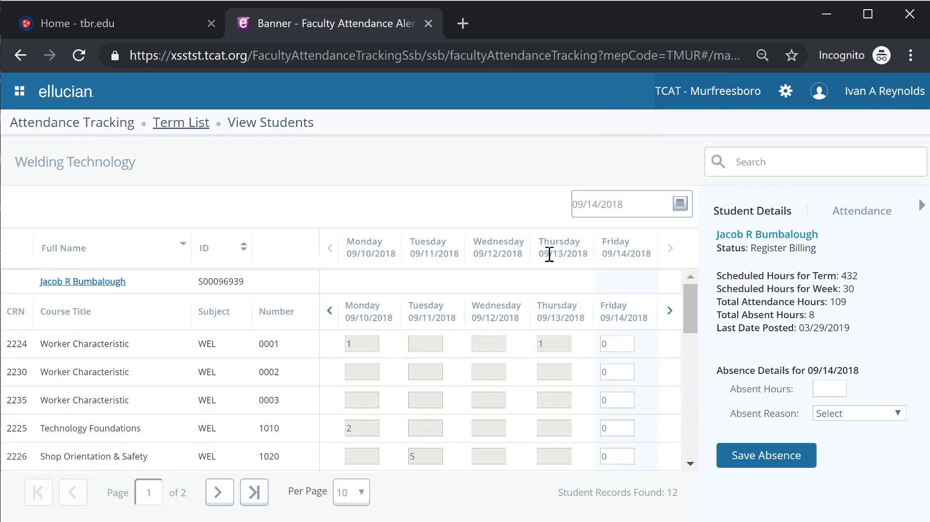
left_click(548, 312)
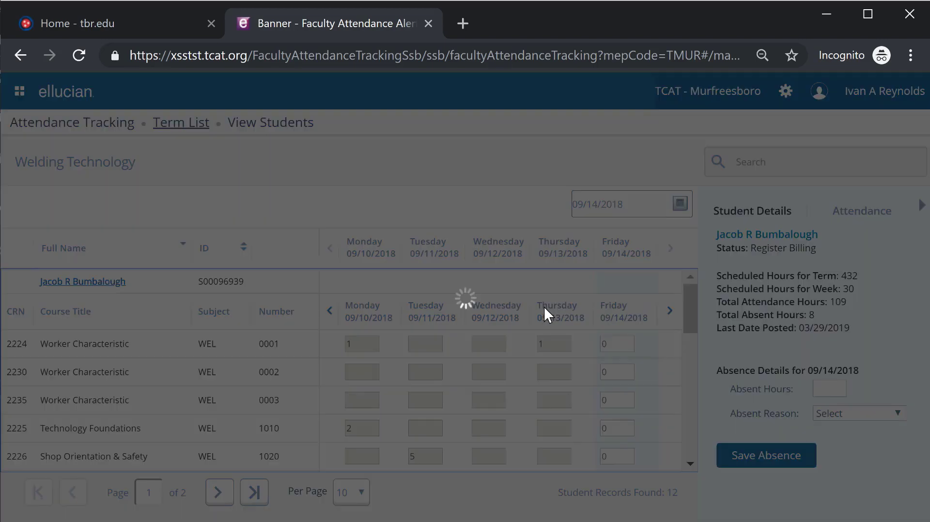
left_click(552, 310)
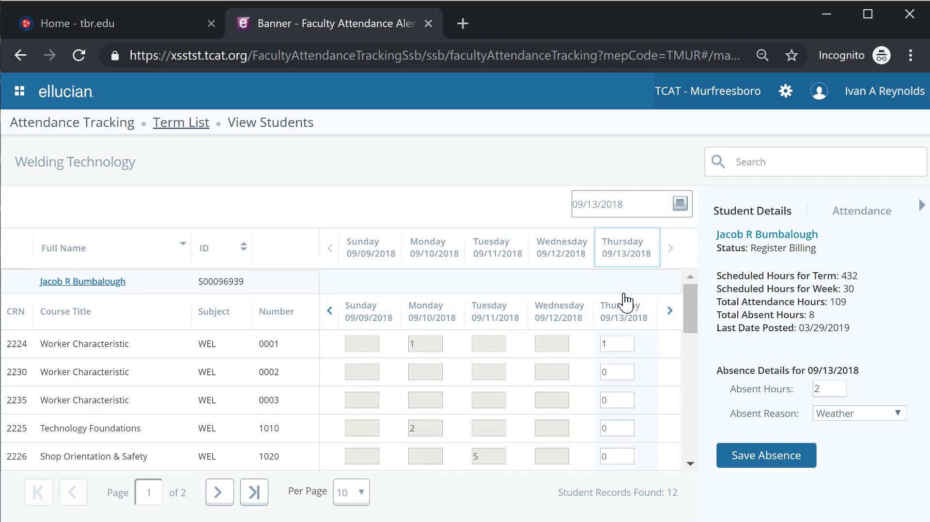
scroll(620, 342, "down", 2)
scroll(624, 354, "down", 6)
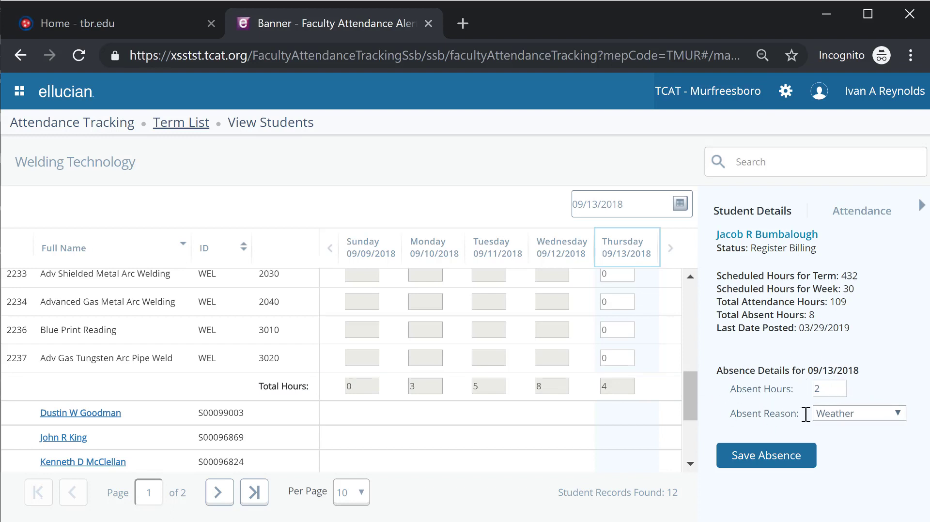
left_click(827, 387)
left_click(768, 460)
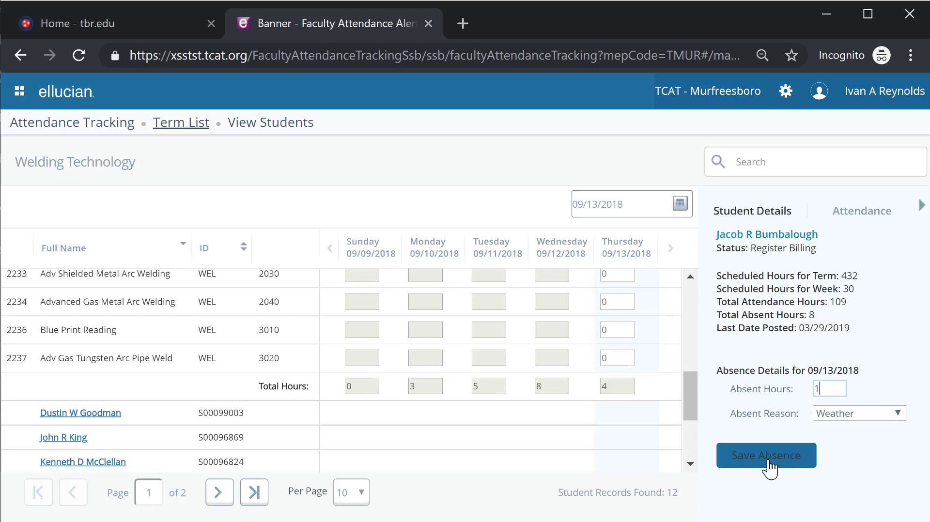
Post 1 attended hour for Basic Shielded Metal Arc Weld on 09/13/2018 and check the day's total hours
scroll(677, 389, "up", 5)
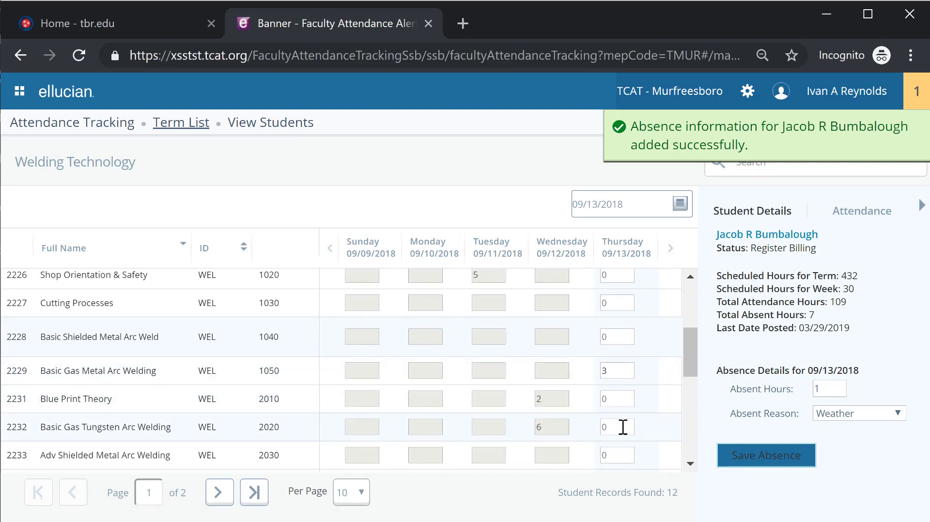
left_click(616, 337)
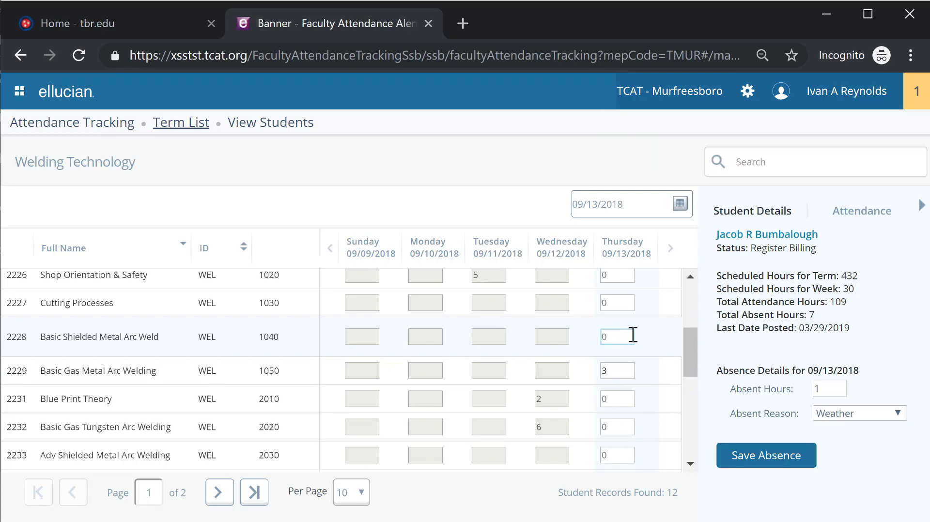
key("Return")
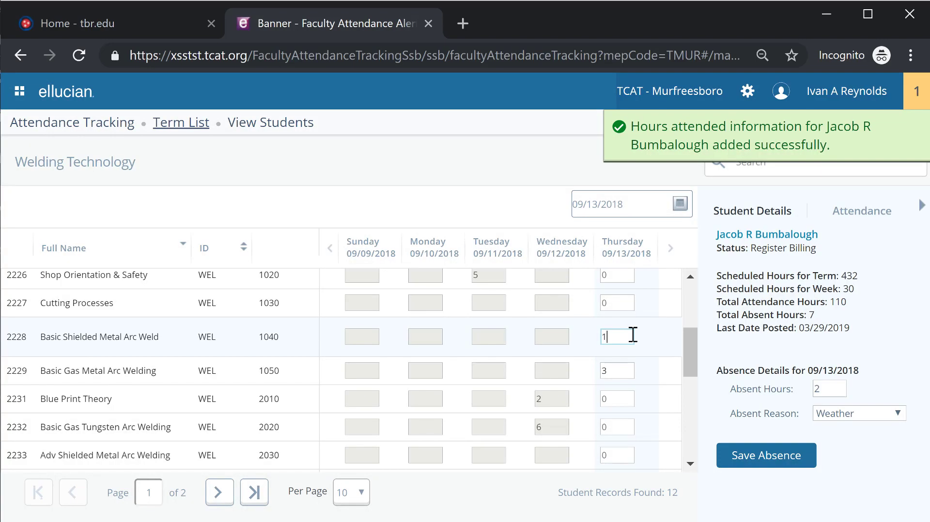
left_click_drag(692, 367, 693, 412)
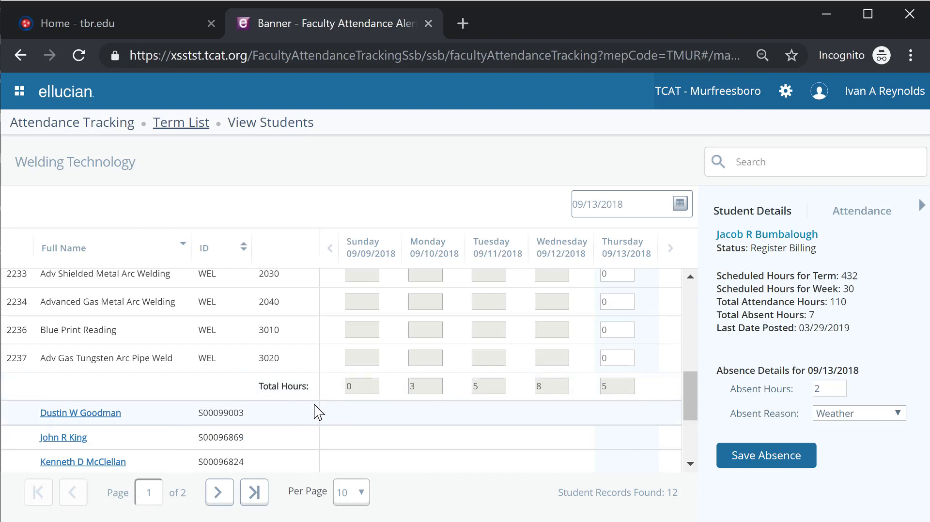
Collapse the first student's course list and expand the second student's courses
scroll(174, 404, "up", 5)
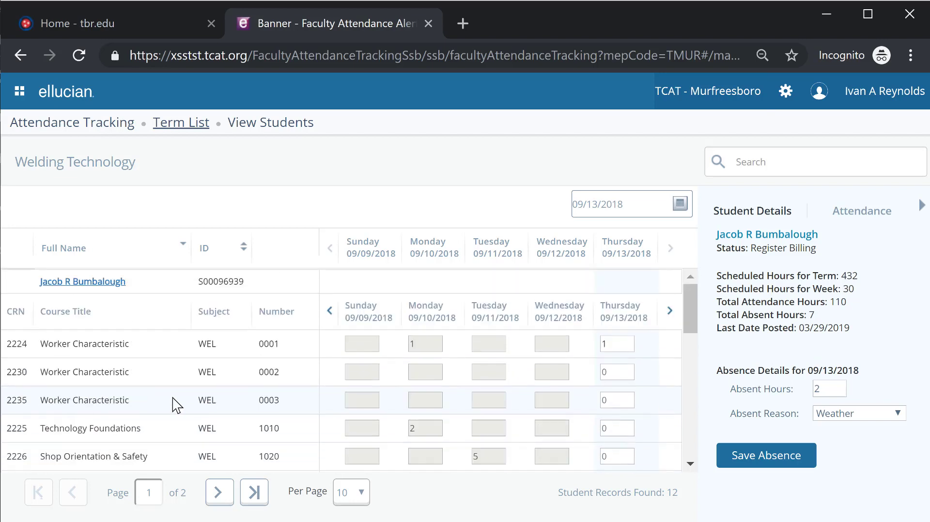
left_click(158, 291)
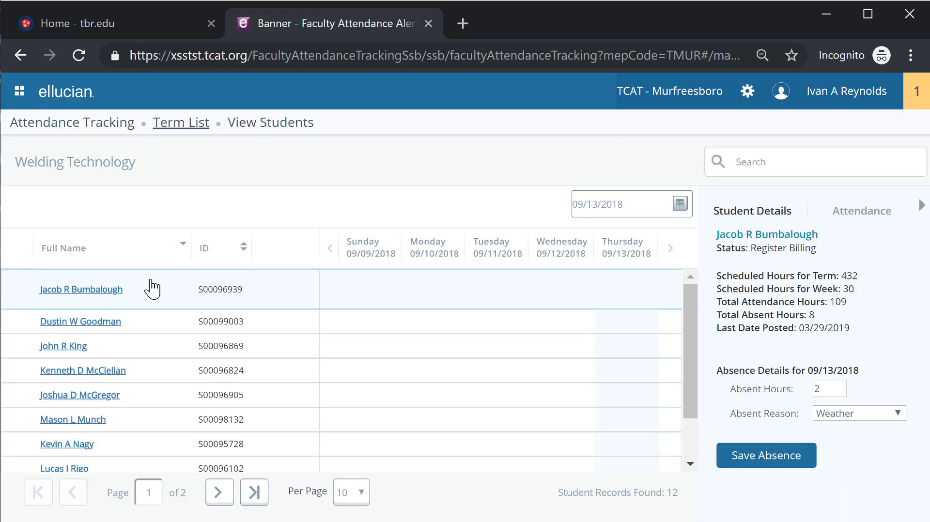
left_click(149, 325)
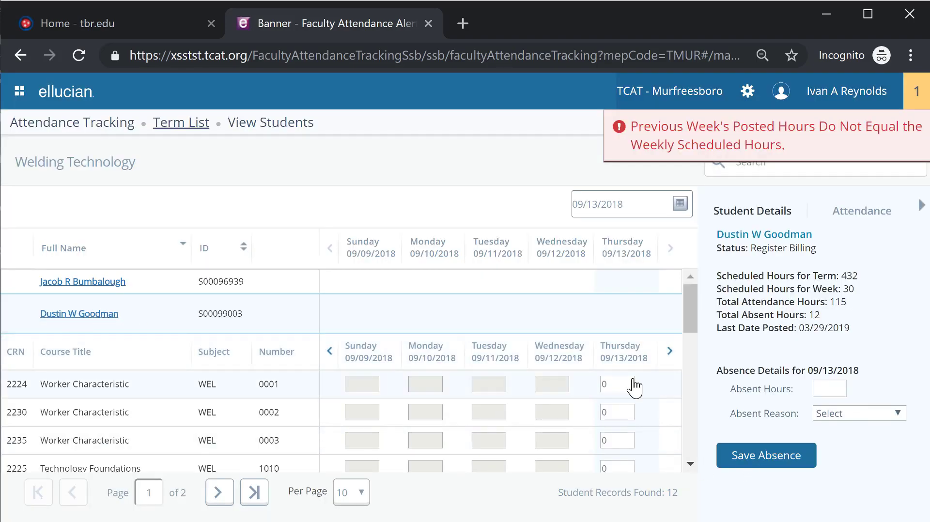
Switch the second student's attendance view to Monday 10/15/2018
scroll(634, 395, "down", 8)
scroll(630, 407, "up", 2)
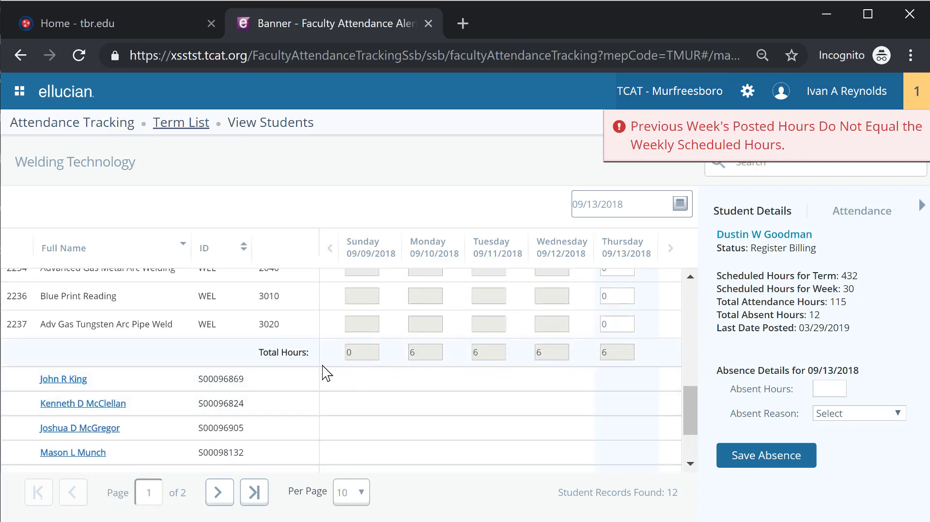
left_click(680, 203)
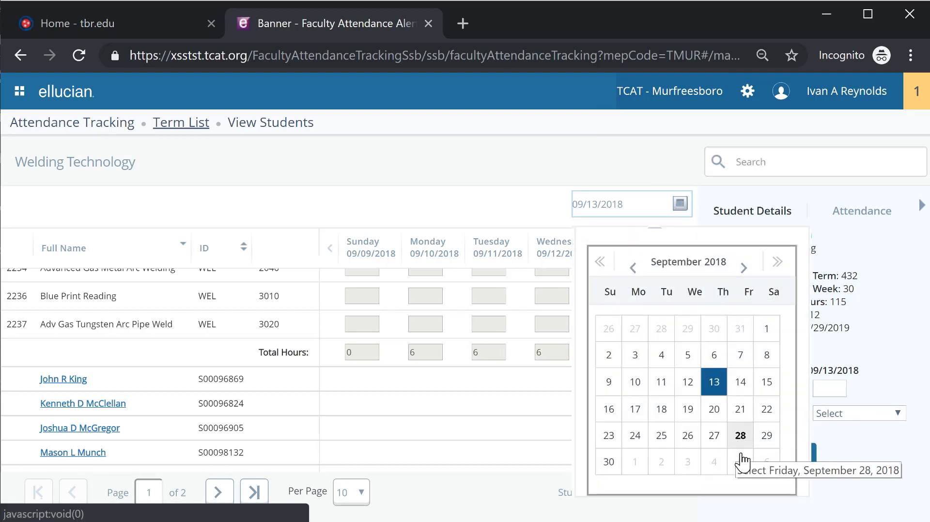
left_click(743, 268)
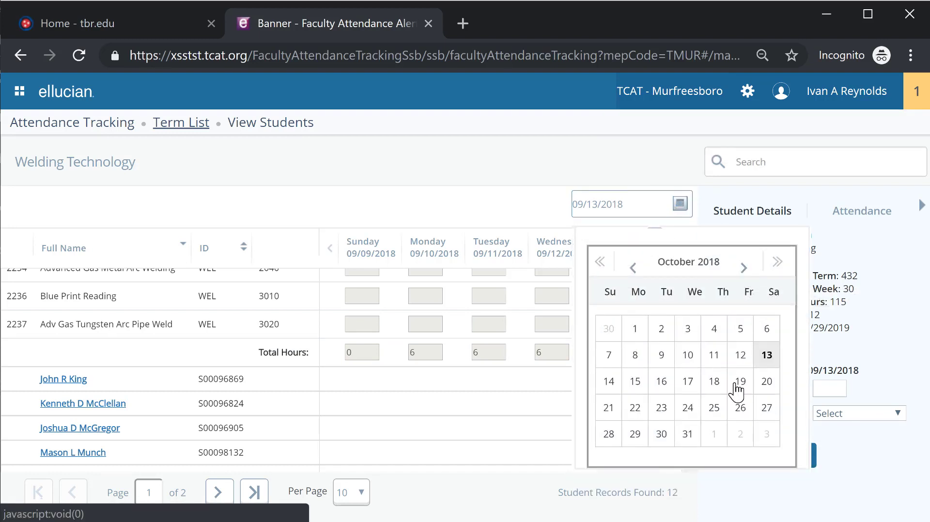
left_click(636, 382)
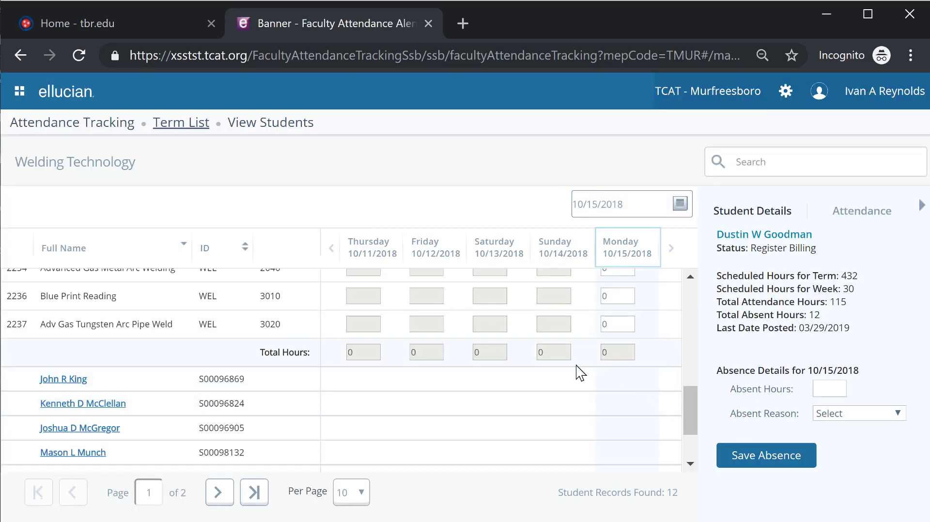
Post the second student's 10/15/2018 hours: 1 for Technology Foundations, 3 for Shop Orientation & Safety, and 2 for Cutting Processes
scroll(627, 384, "up", 6)
scroll(630, 353, "up", 2)
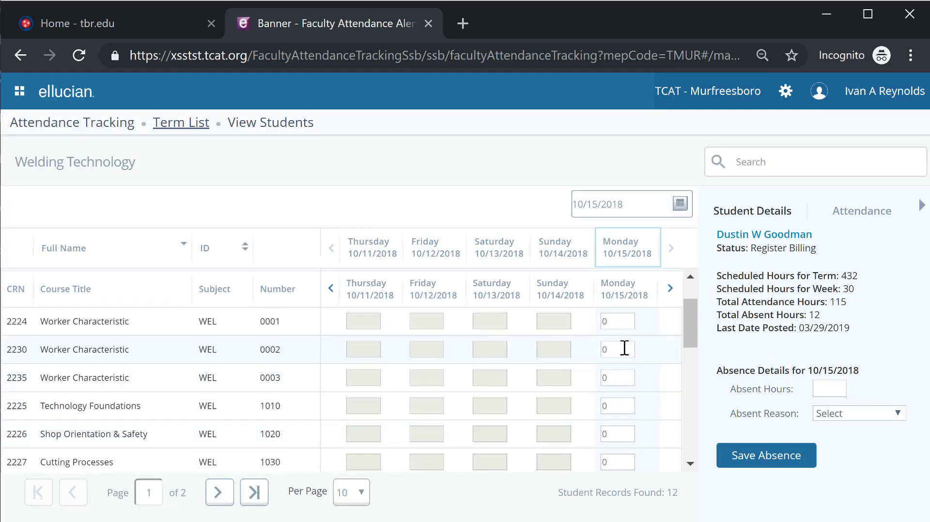
scroll(618, 384, "down", 4)
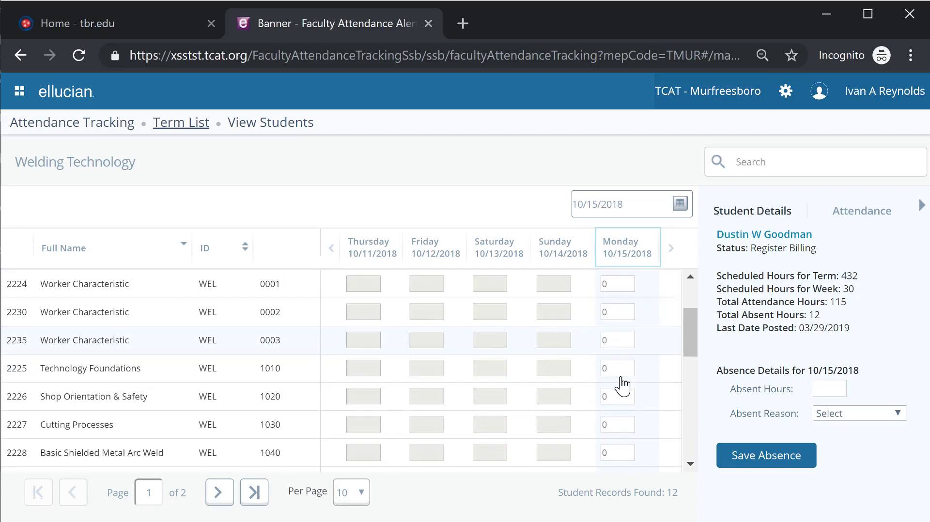
left_click(619, 318)
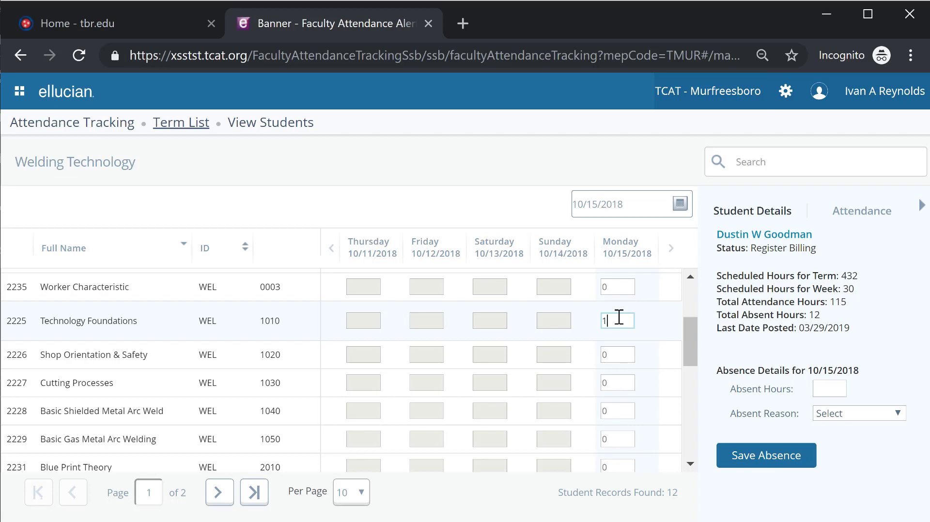
key("Tab")
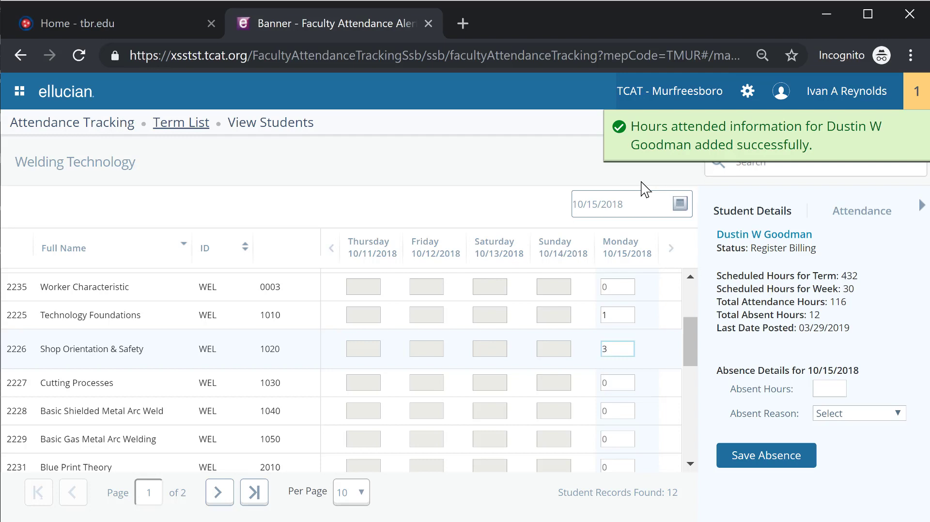
type("3")
key("Tab")
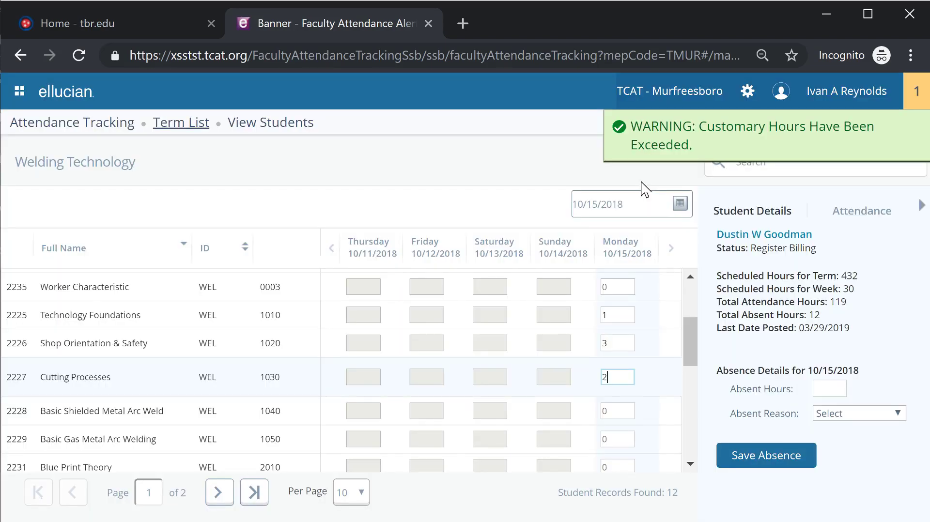
left_click(642, 183)
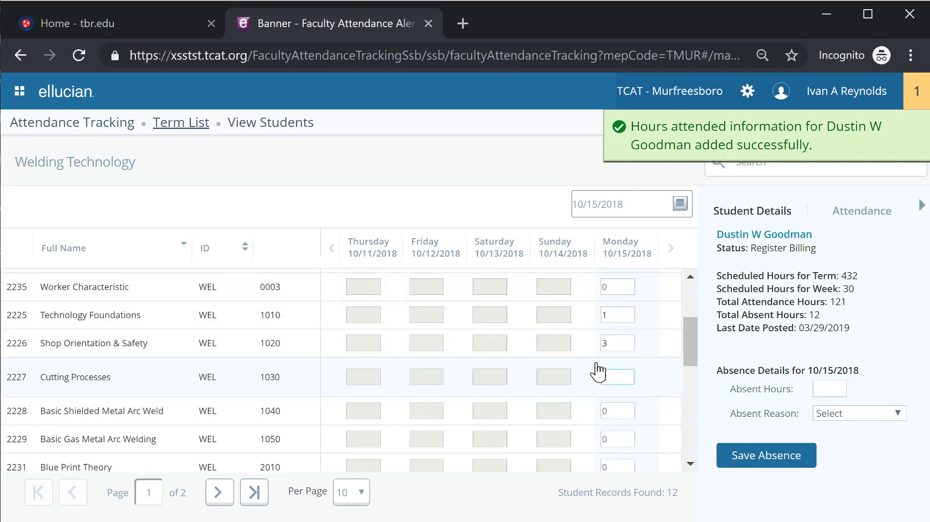
Change the second student's Shop Orientation & Safety hours for 10/15/2018 to 4 and view that course's attendance session details
left_click(617, 347)
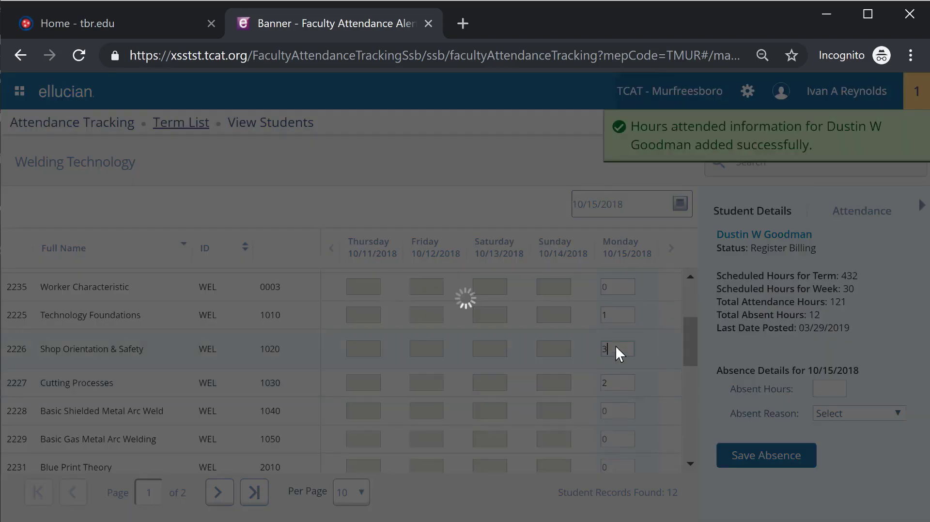
type("4")
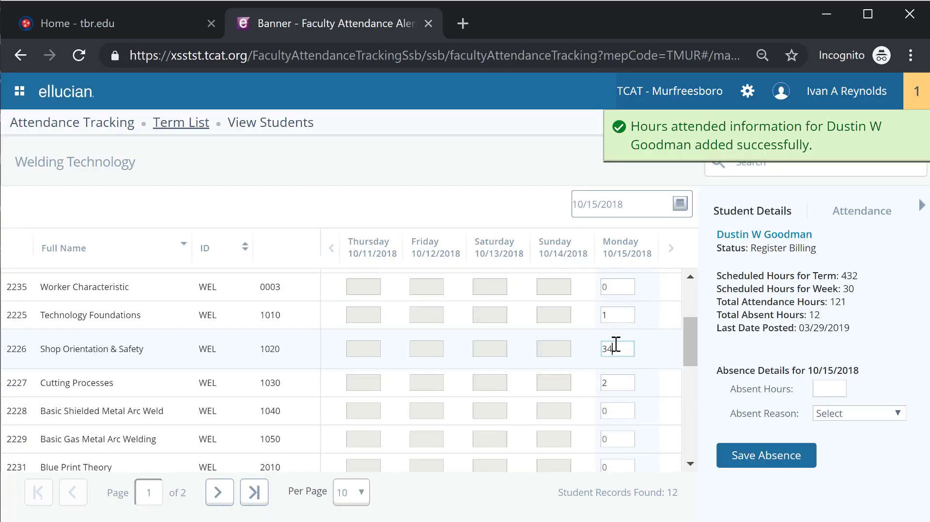
type("4")
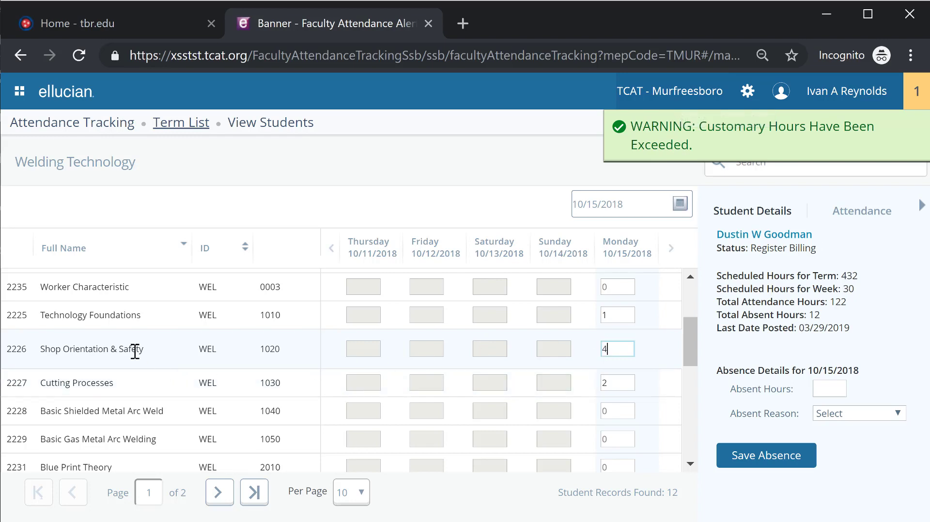
left_click(865, 216)
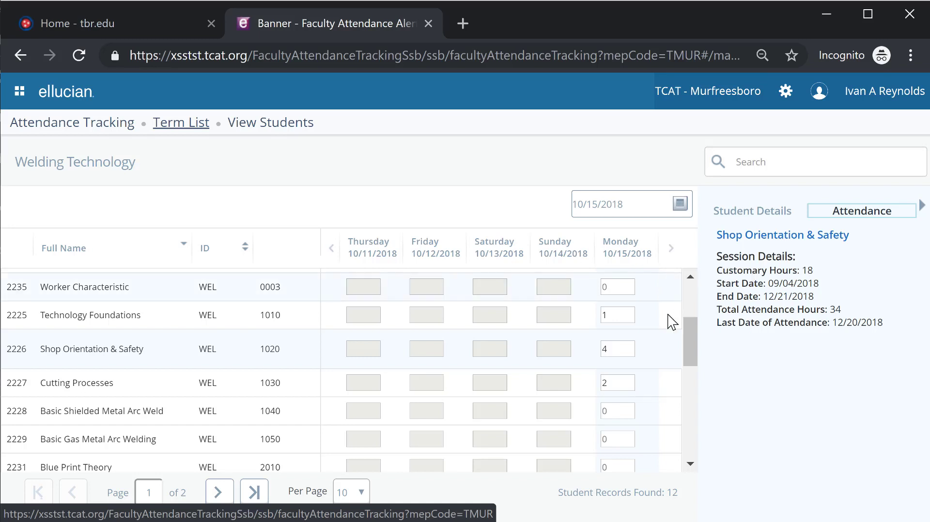
Expand the third student's courses, post 6 attended hours for Blue Print Theory on 10/15/2018, and check the daily total
scroll(320, 397, "down", 5)
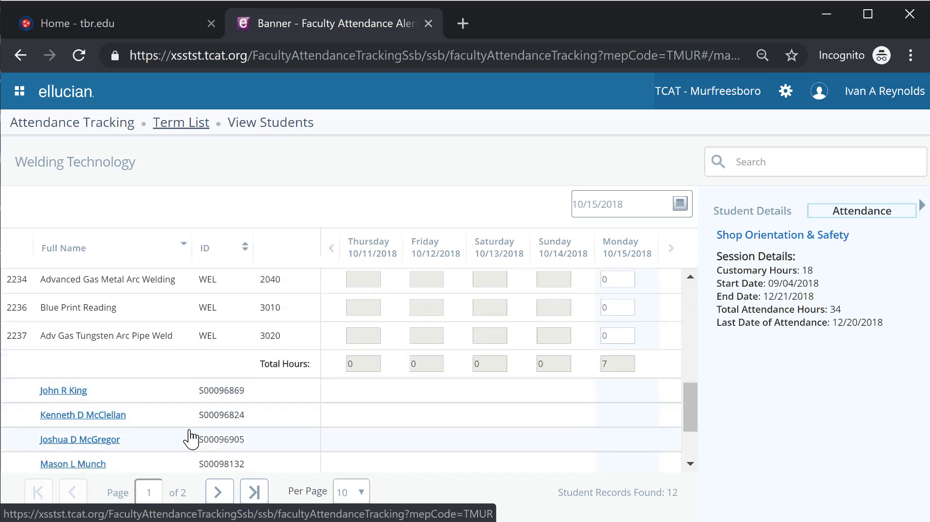
left_click(171, 397)
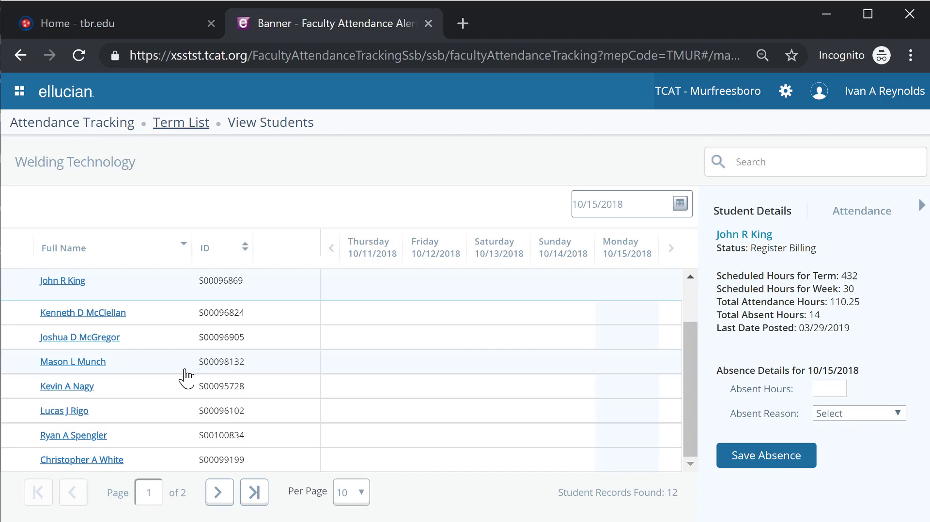
left_click(166, 294)
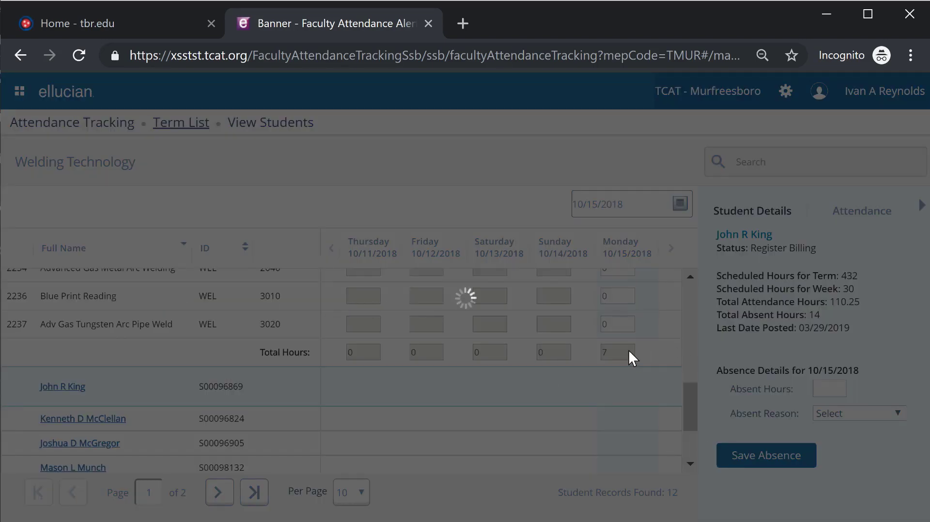
scroll(627, 373, "up", 4)
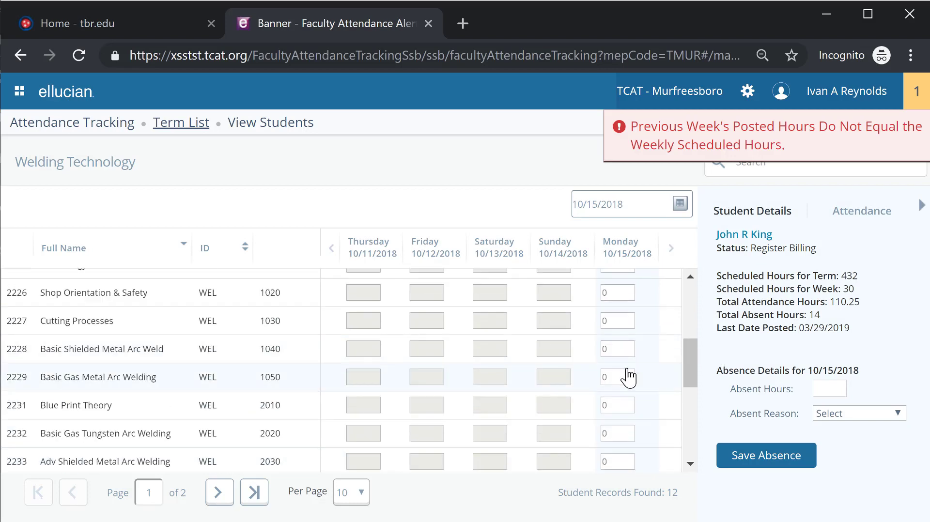
left_click(619, 401)
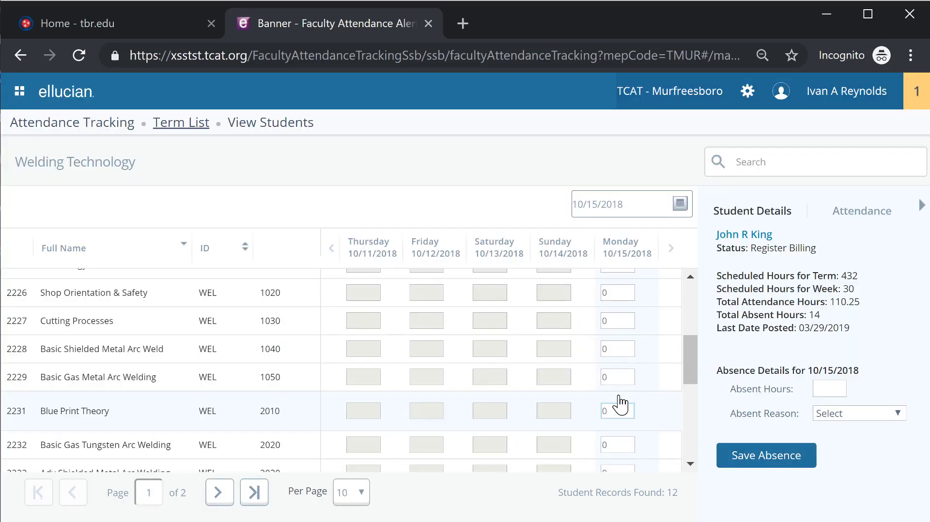
scroll(286, 415, "down", 4)
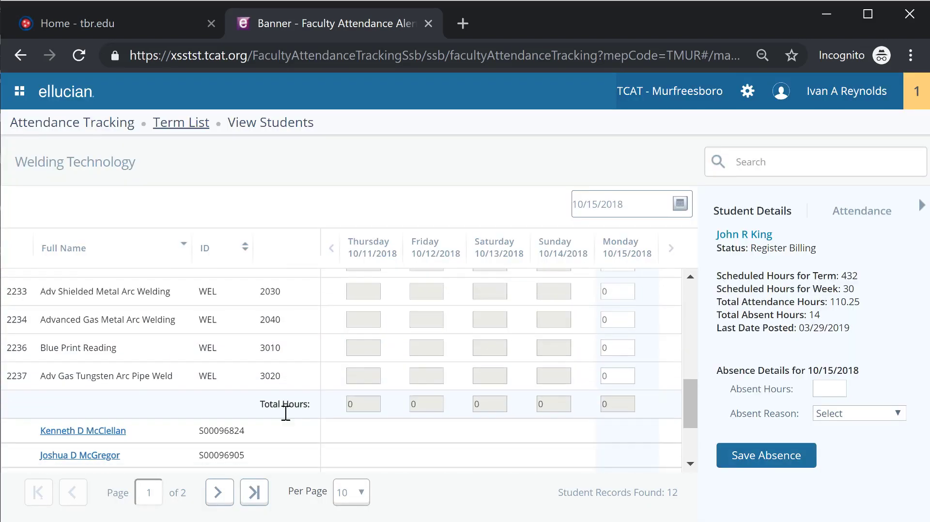
Expand the fourth student's courses, post 6 attended hours for Blue Print Reading on 10/15/2018, and check the daily total
left_click(156, 431)
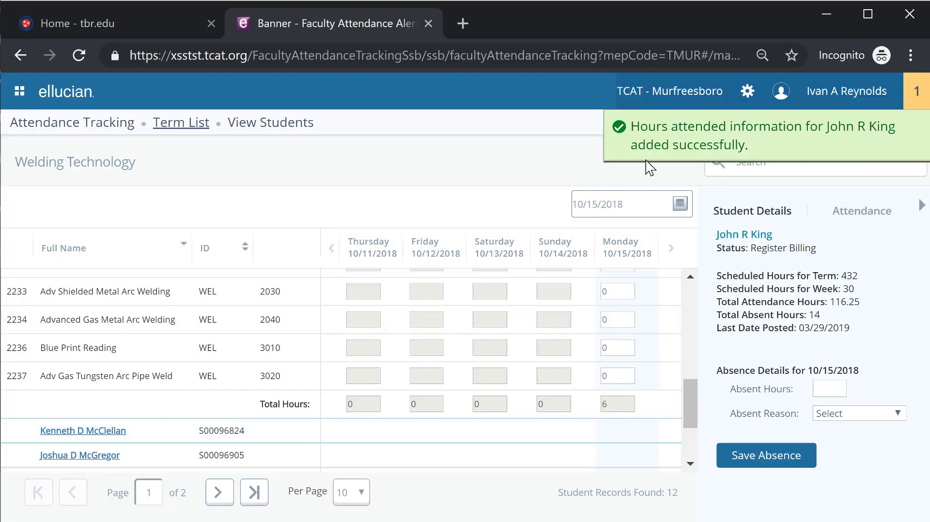
left_click(142, 430)
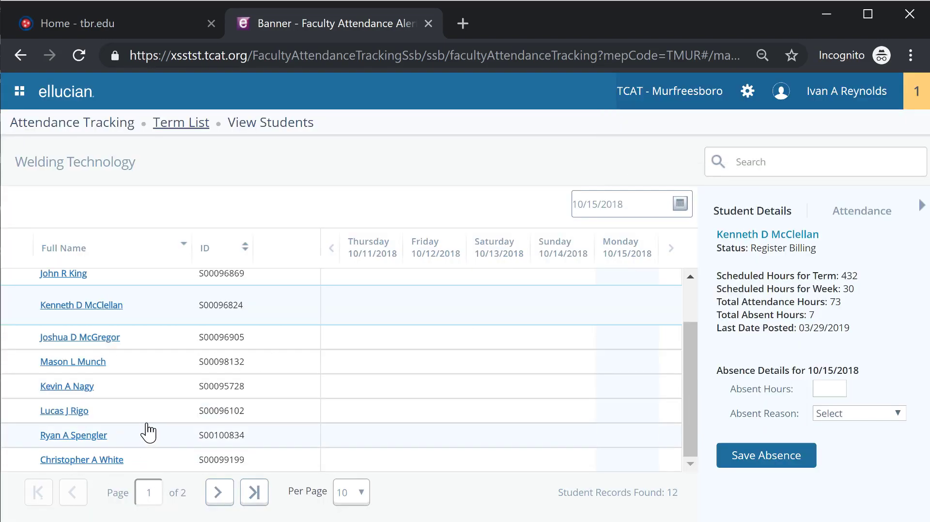
left_click(146, 314)
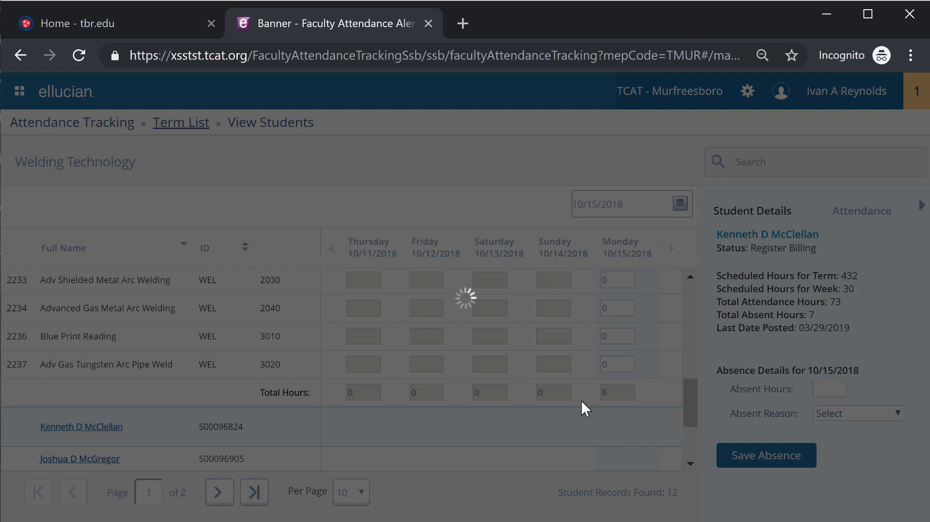
scroll(641, 397, "down", 2)
scroll(638, 396, "up", 3)
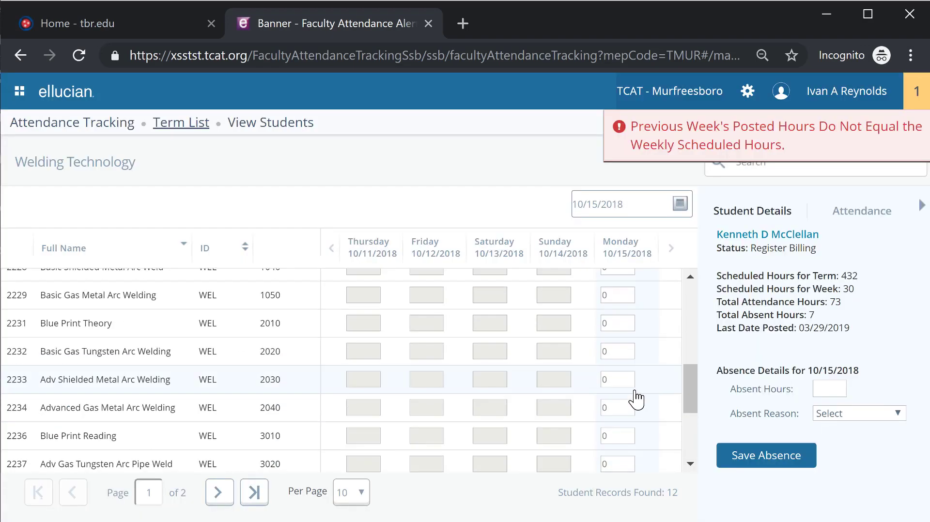
left_click(623, 431)
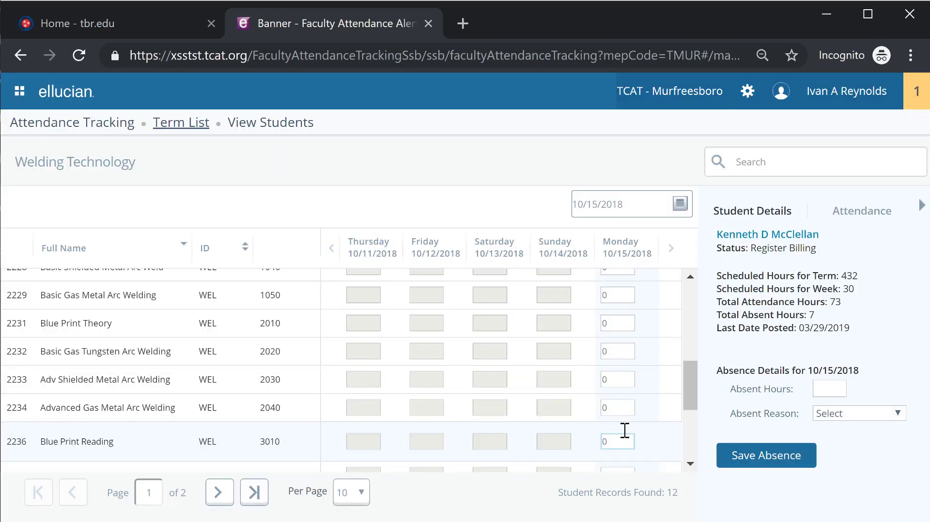
key("Return")
scroll(520, 305, "down", 3)
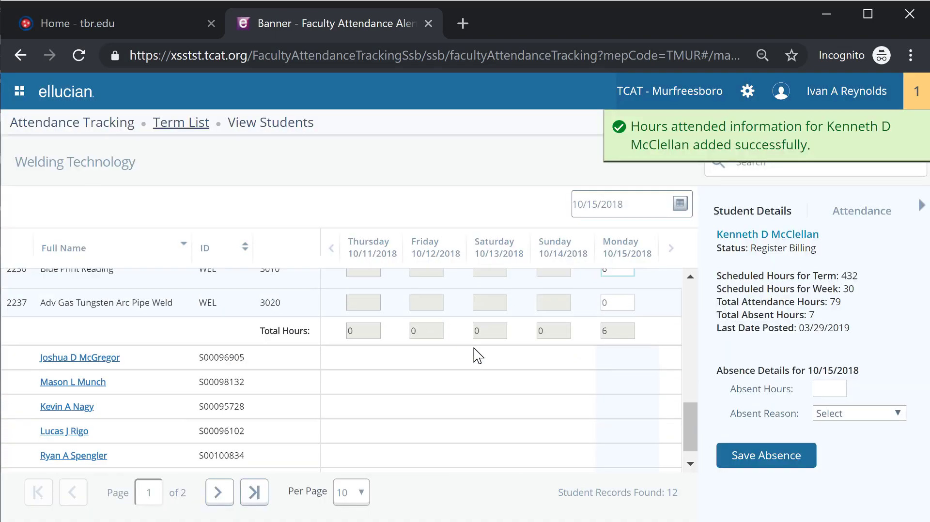
Open the sixth student's record and save 6 absent hours for 10/15/2018 with the reason Personal
left_click(201, 372)
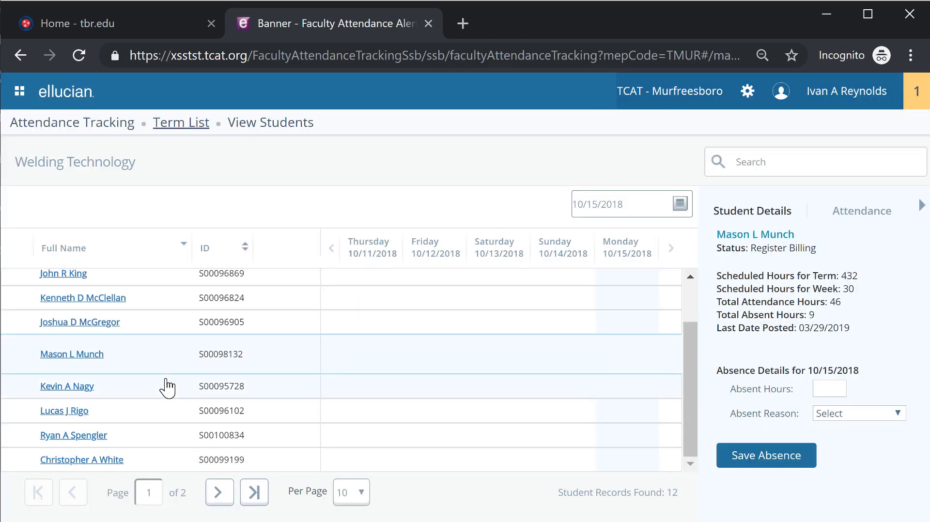
left_click(169, 365)
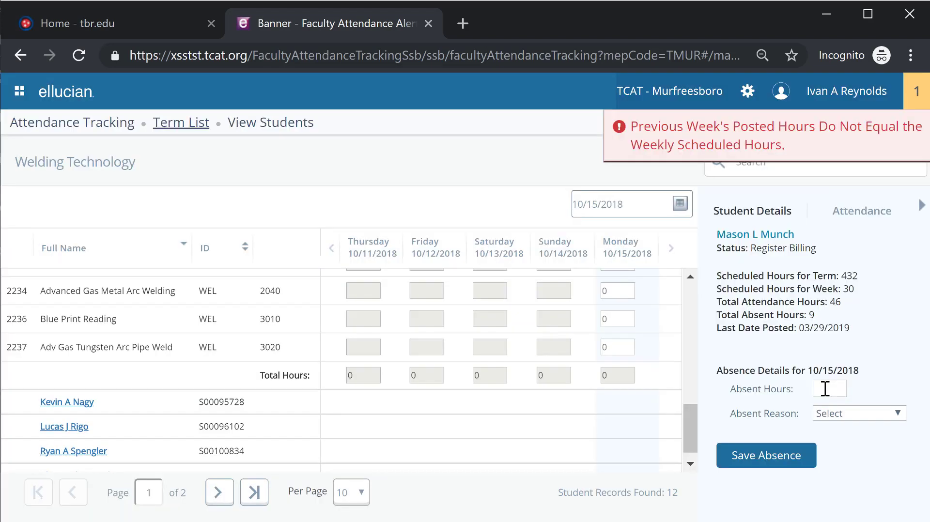
left_click(825, 389)
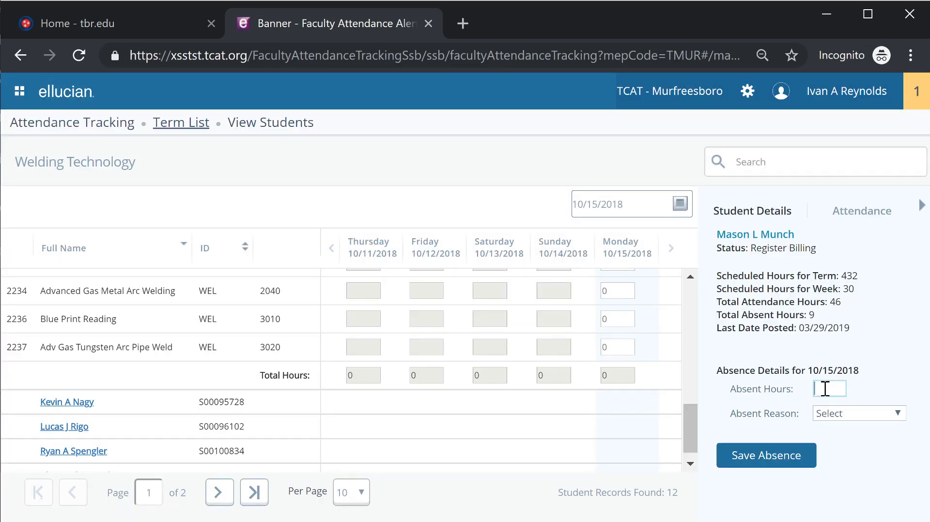
left_click(898, 413)
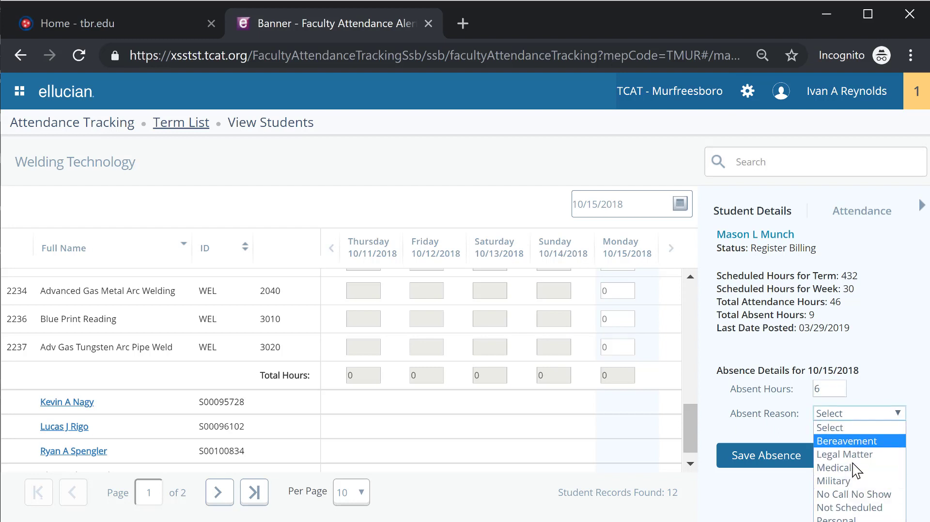
left_click(844, 520)
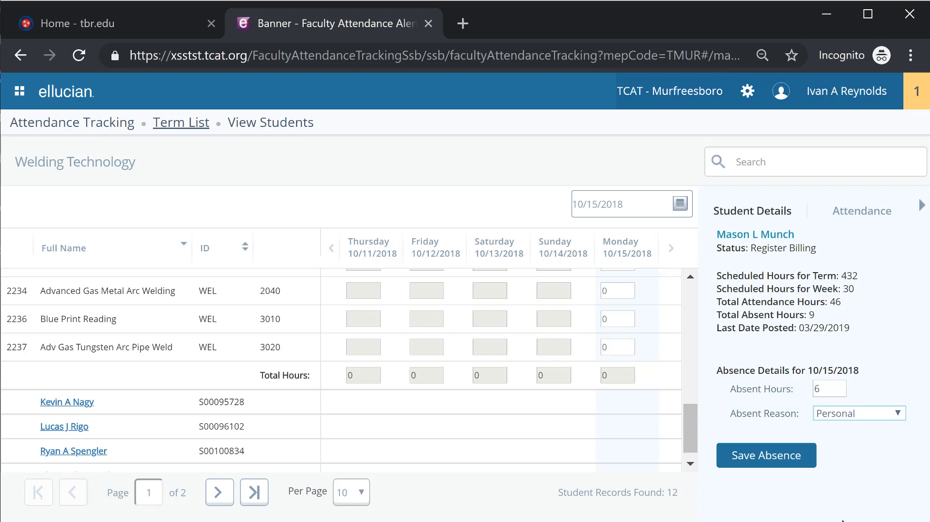
left_click(750, 459)
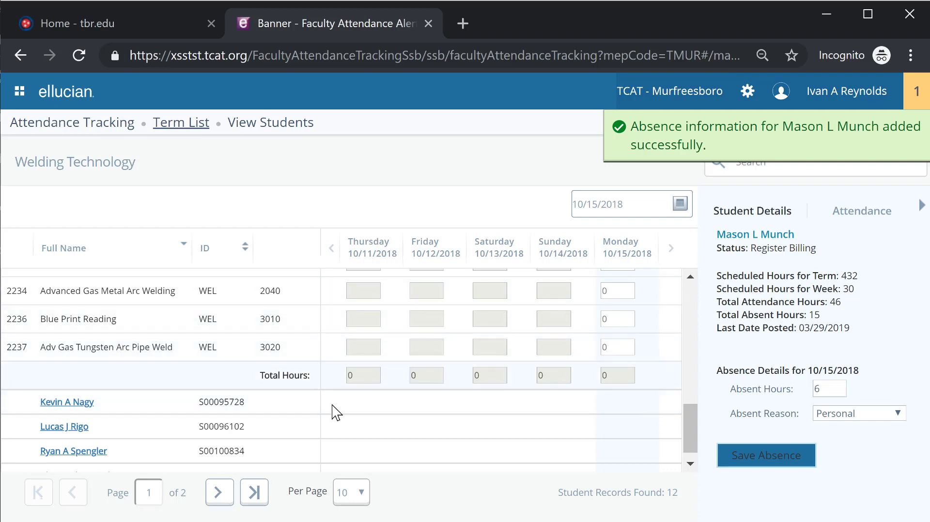
Look over the student list and collapse the sixth student's course list
scroll(206, 396, "up", 6)
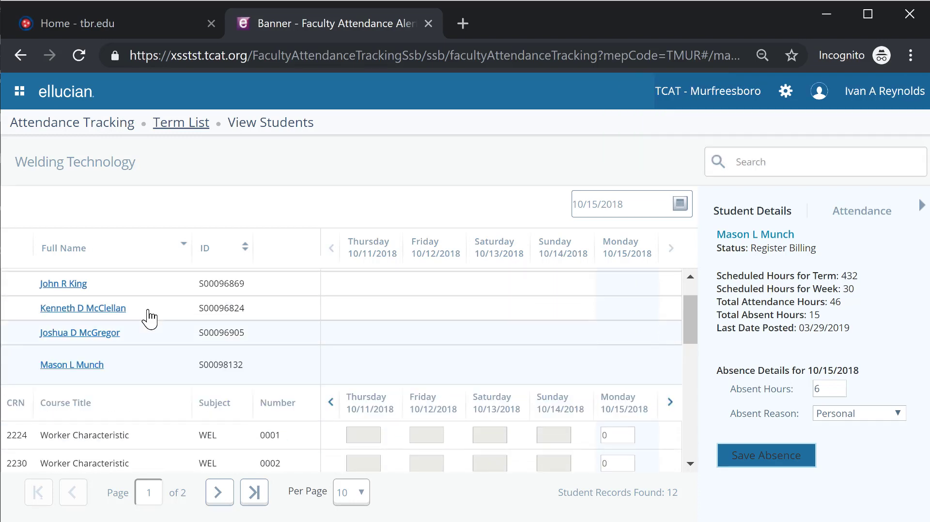
scroll(155, 394, "down", 5)
scroll(134, 439, "up", 6)
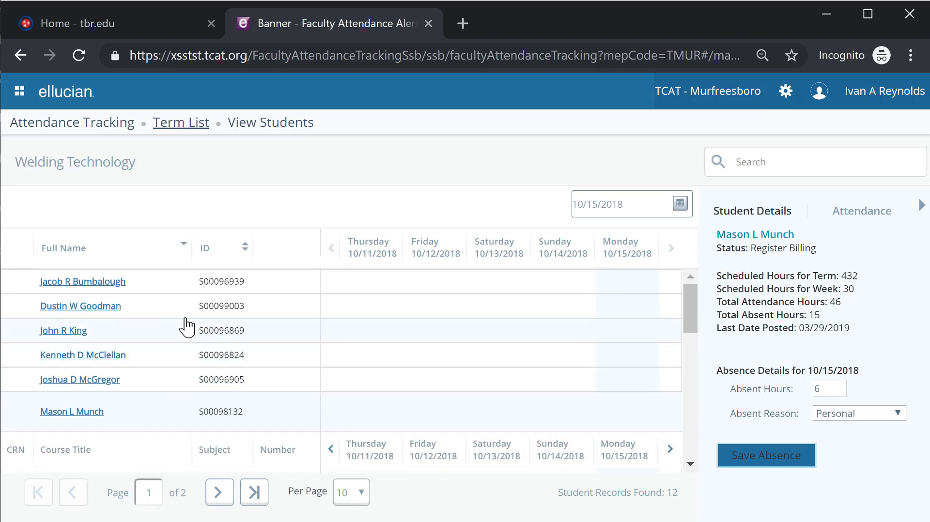
scroll(115, 446, "down", 3)
scroll(145, 417, "up", 2)
left_click(145, 317)
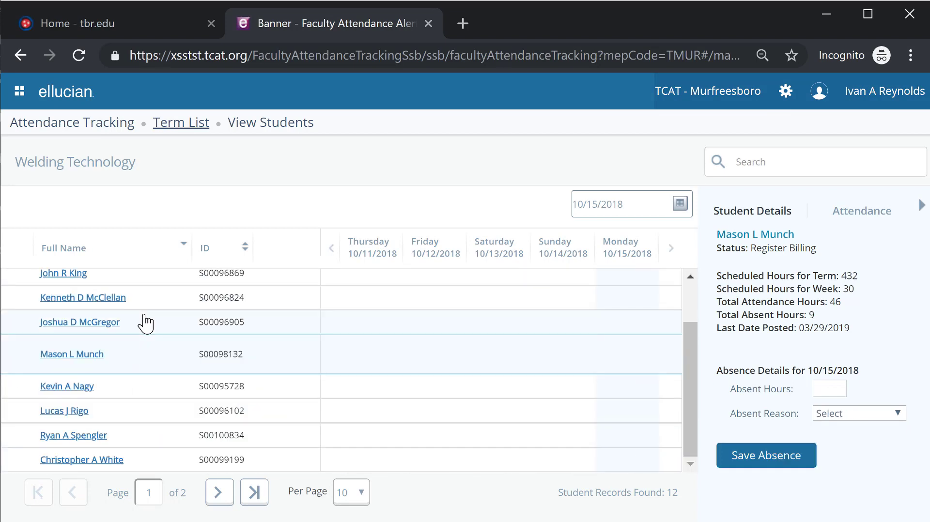
Expand the eighth student's courses, switch to Friday 10/12/2018, and post 6 attended hours for Blue Print Reading
left_click(145, 411)
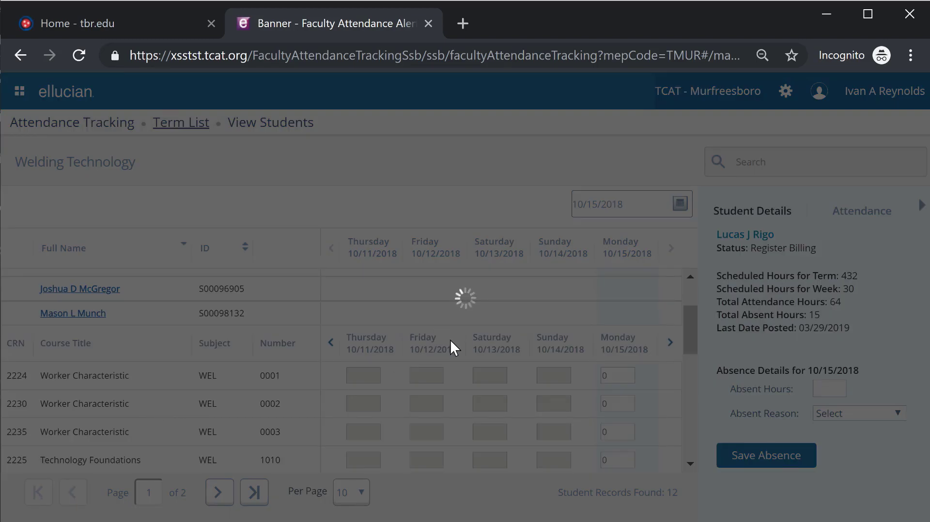
scroll(553, 399, "down", 5)
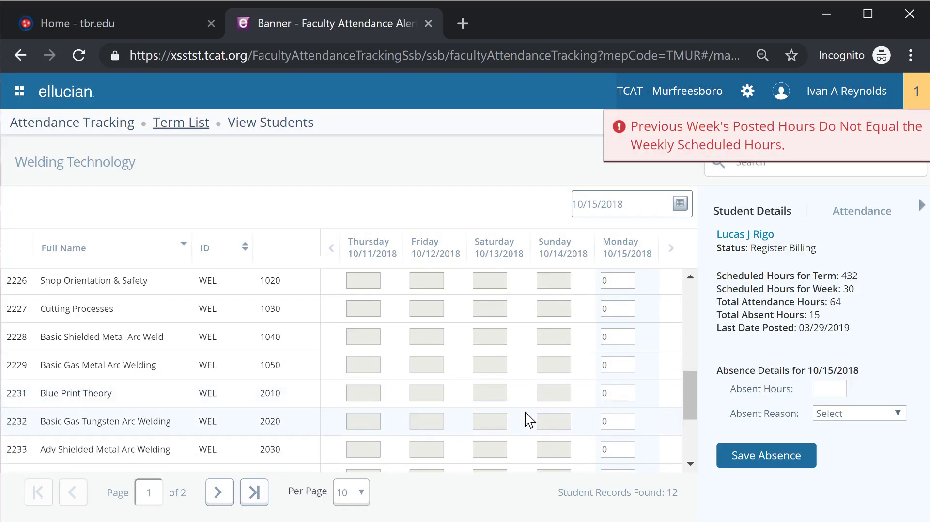
left_click(427, 251)
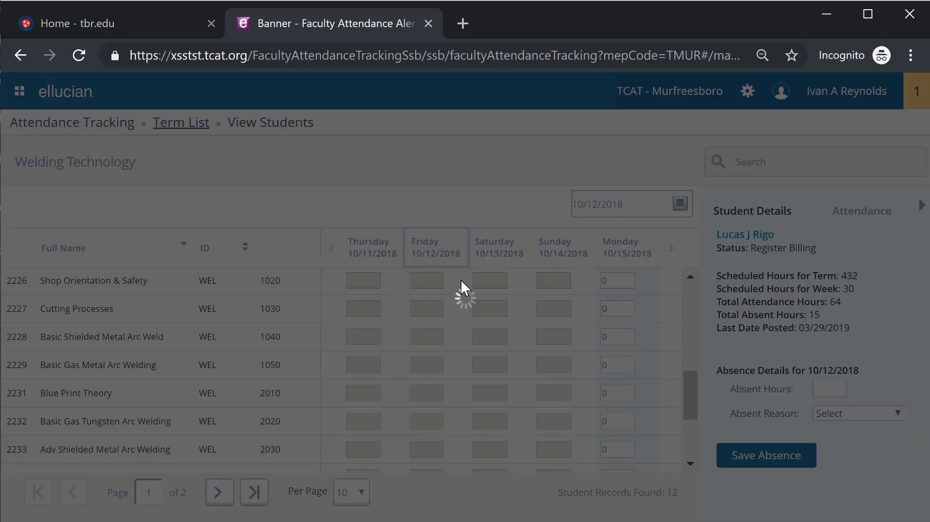
scroll(509, 321, "down", 3)
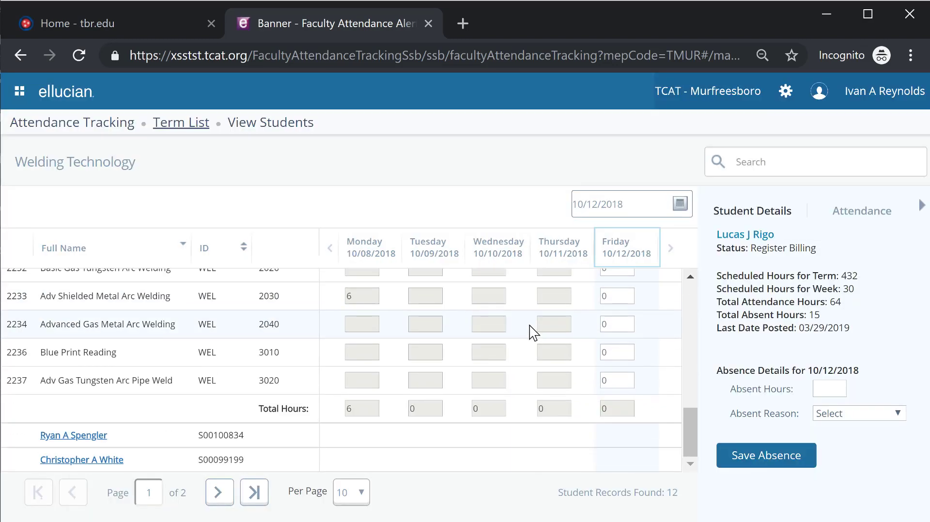
left_click(625, 353)
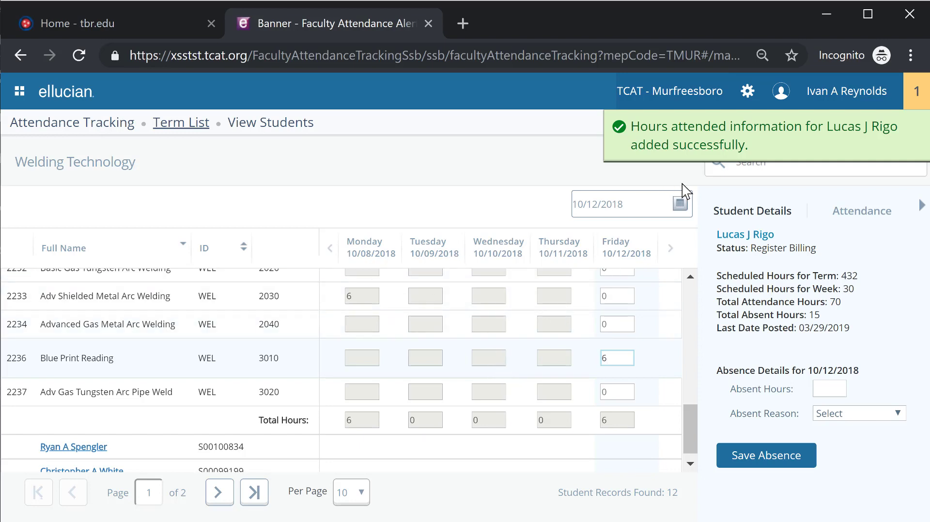
Change the attendance date to 10/01/2018 and review the eighth student's posted course hours and daily totals
left_click(682, 206)
left_click(679, 205)
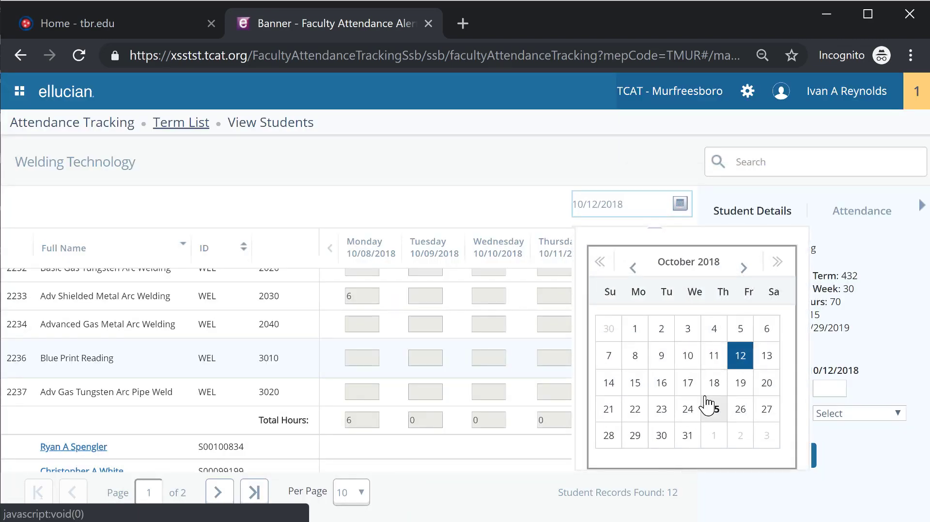
left_click(636, 331)
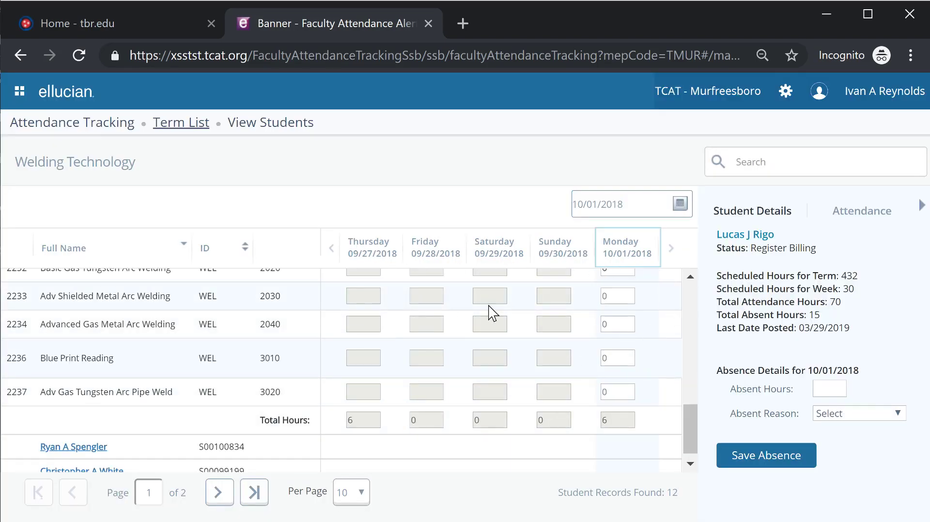
scroll(537, 330, "up", 6)
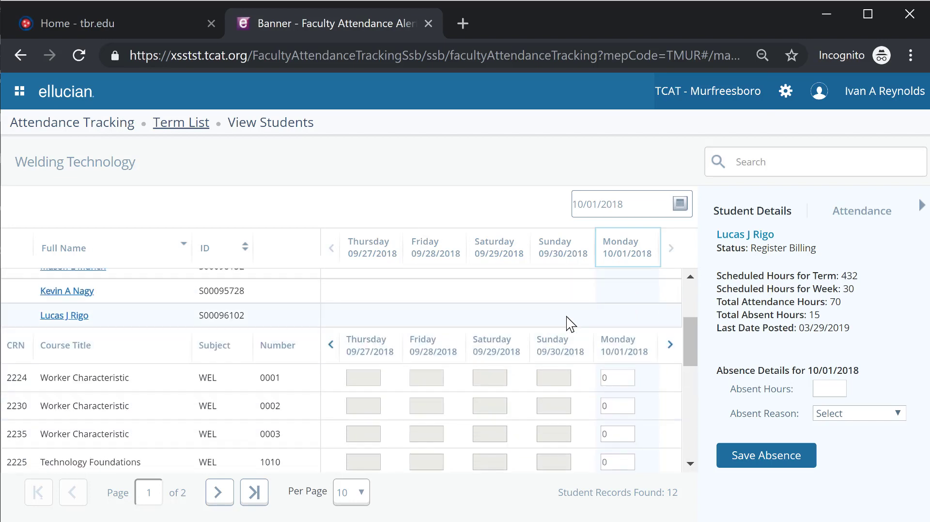
scroll(581, 301, "down", 4)
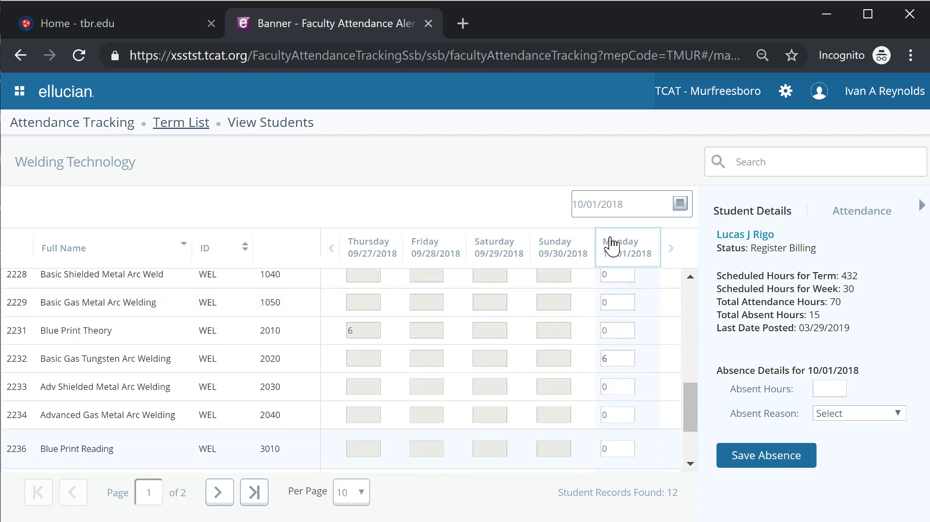
Switch to Friday 09/28/2018 and check the eighth student's course hours, daily totals and absence details
left_click(429, 250)
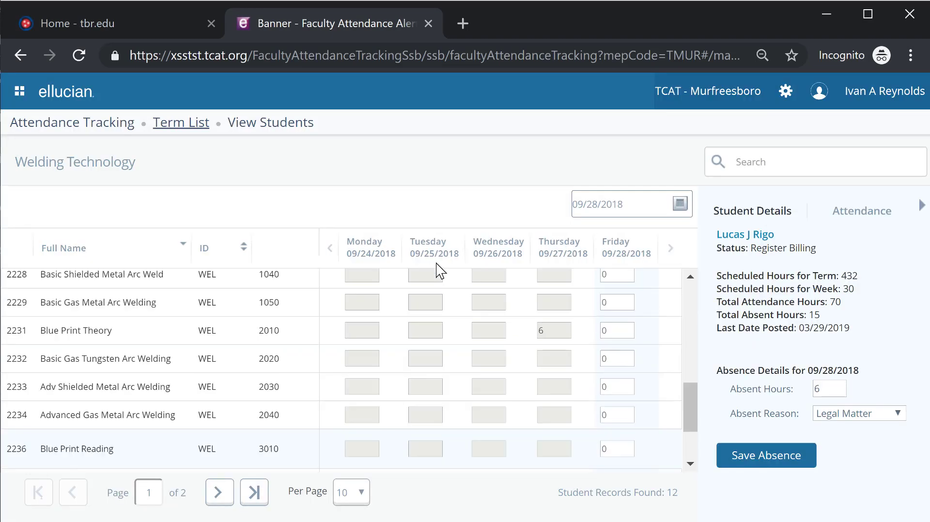
scroll(623, 297, "down", 3)
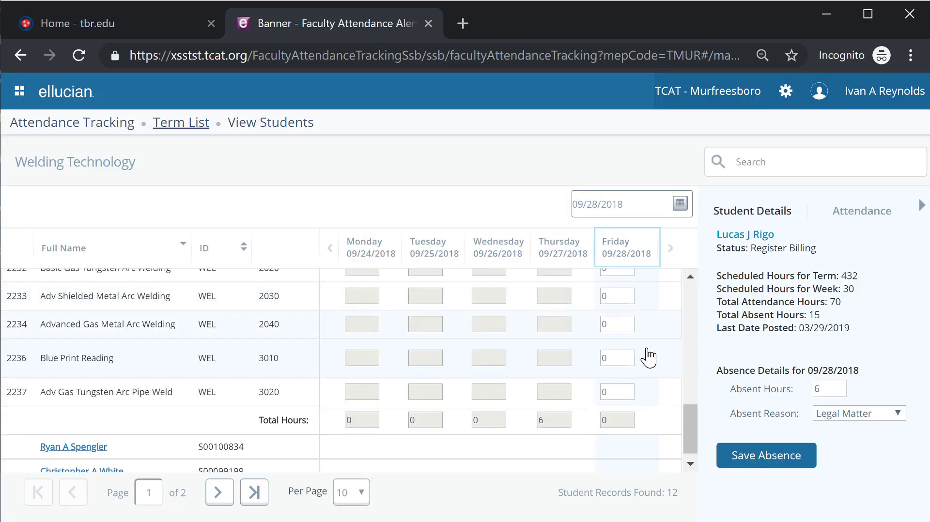
scroll(657, 360, "up", 5)
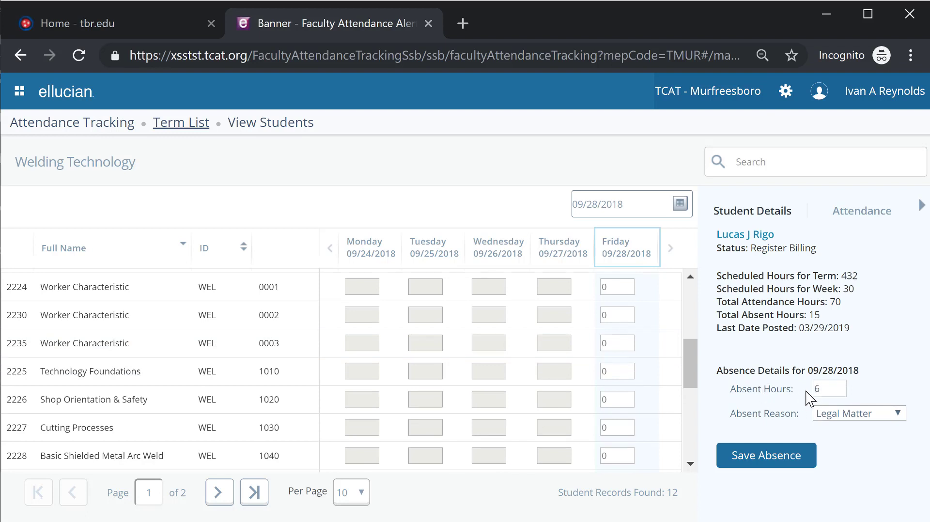
scroll(602, 342, "down", 5)
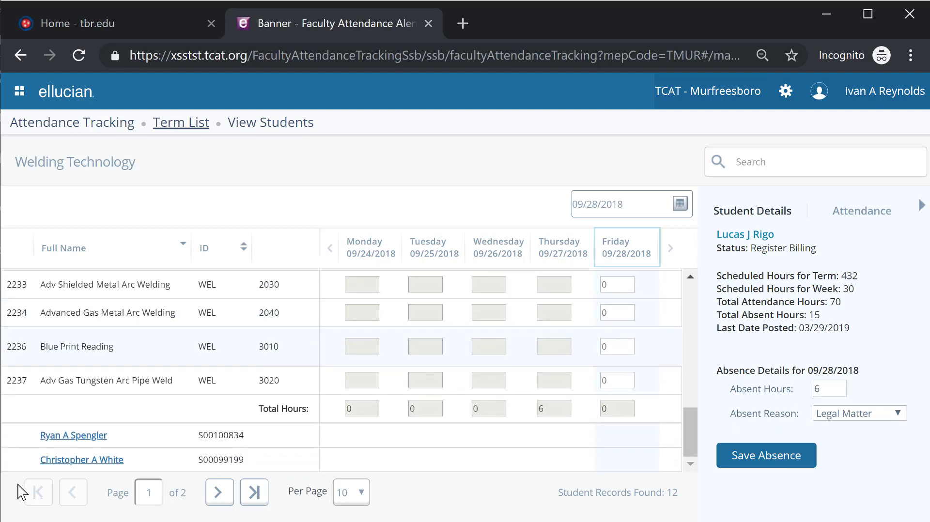
Select the ninth student's record in place of the eighth student's expanded courses and look over the student list
left_click(142, 438)
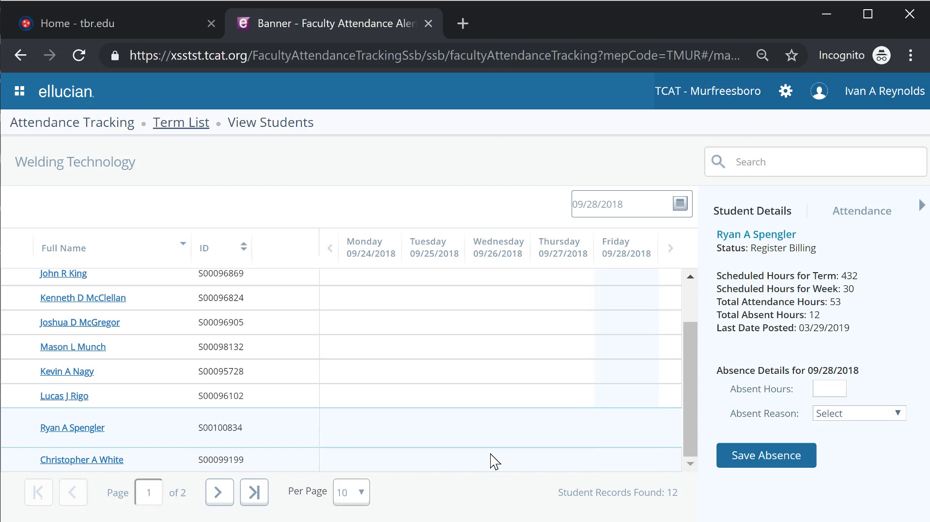
scroll(212, 337, "up", 2)
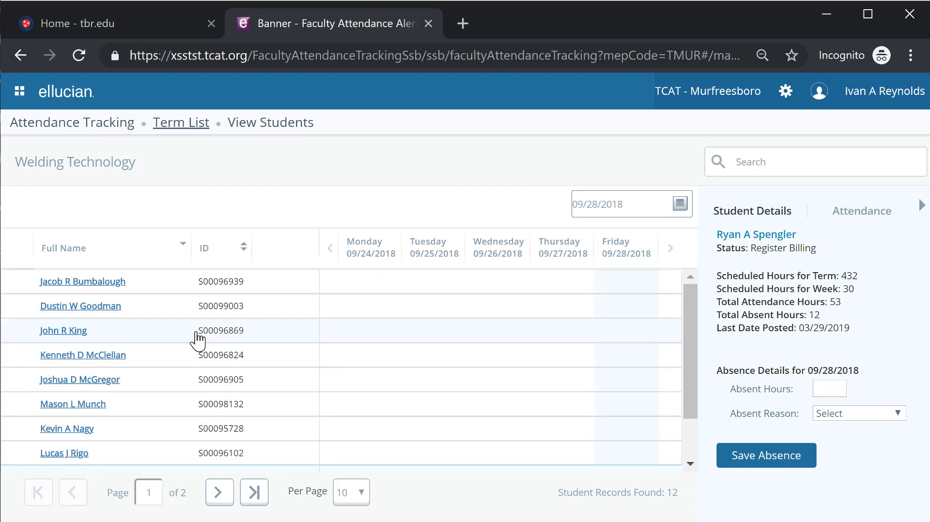